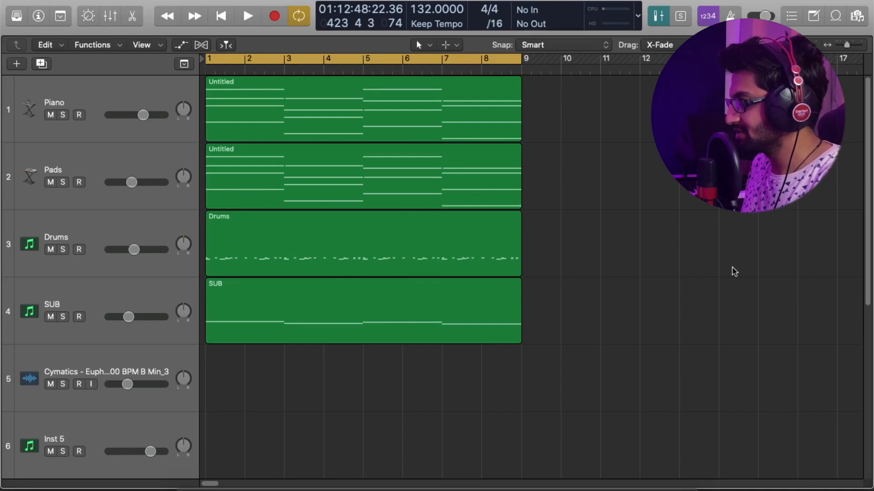
Audition several ad lib samples and place "Cymatics - Euphoria Ad Lib Dry 10 - 100 BPM B Min.wav" at bar 1 of audio track 5
click(862, 17)
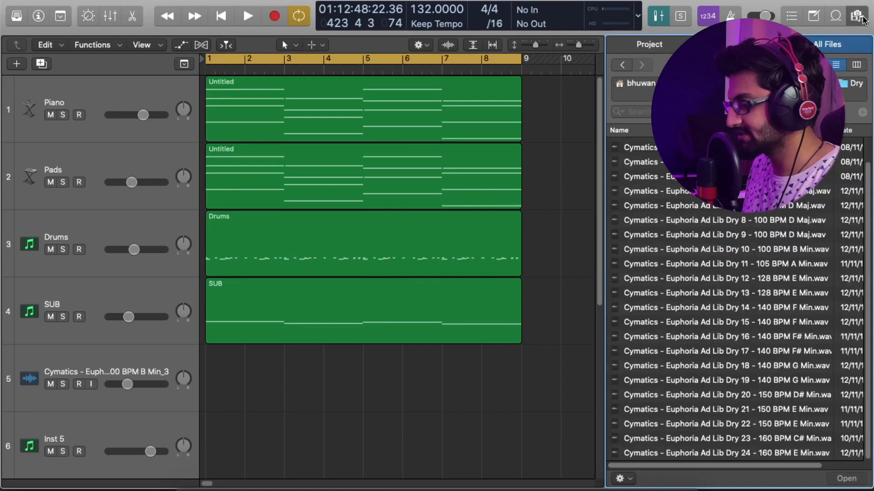
click(743, 191)
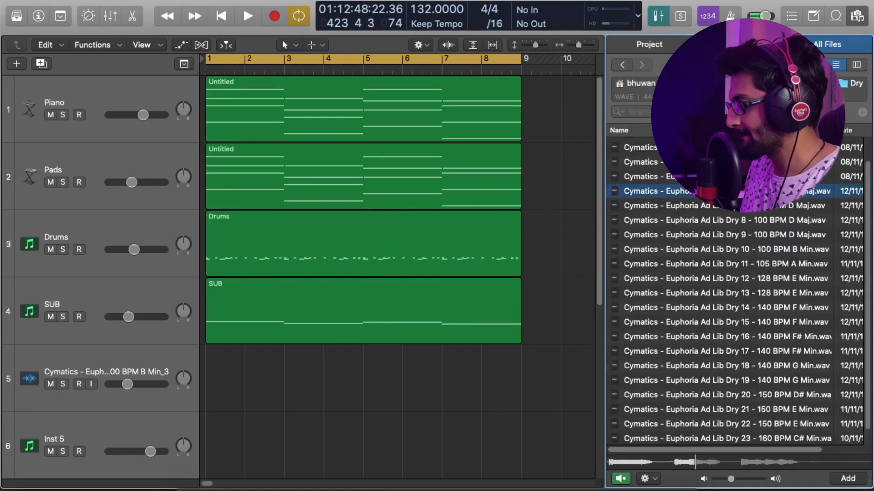
click(738, 261)
click(734, 350)
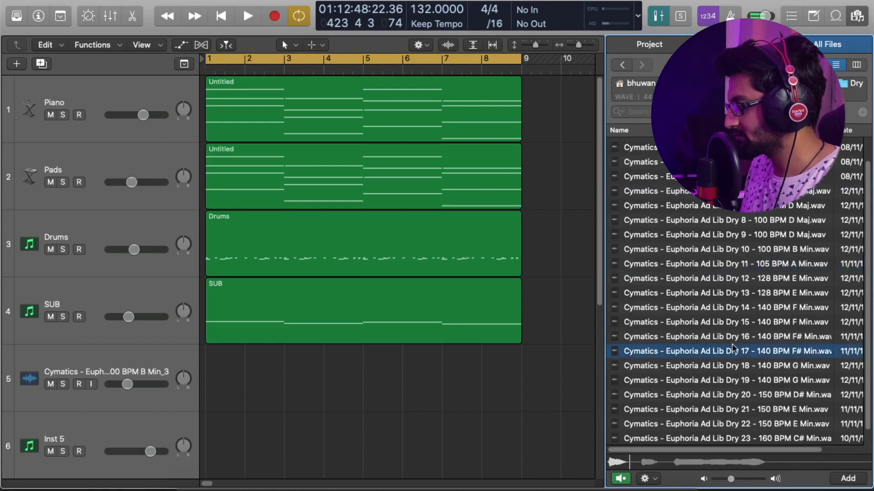
click(730, 265)
click(729, 252)
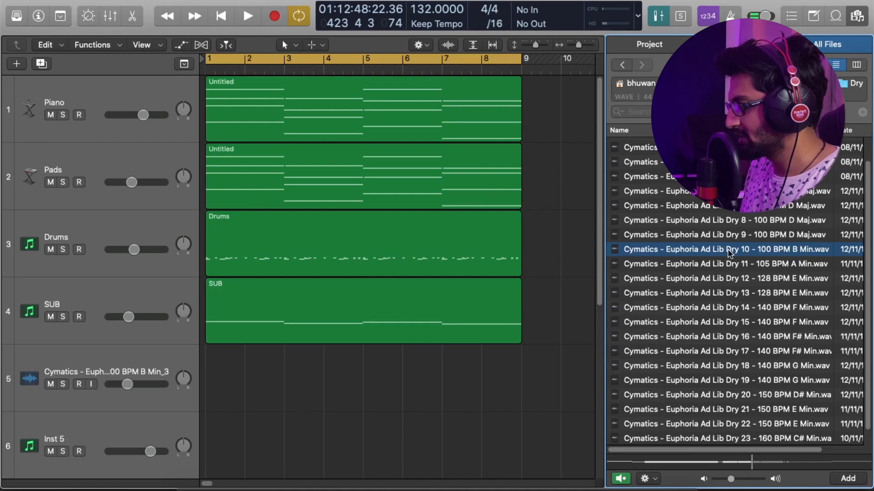
drag(730, 254, 186, 400)
click(857, 18)
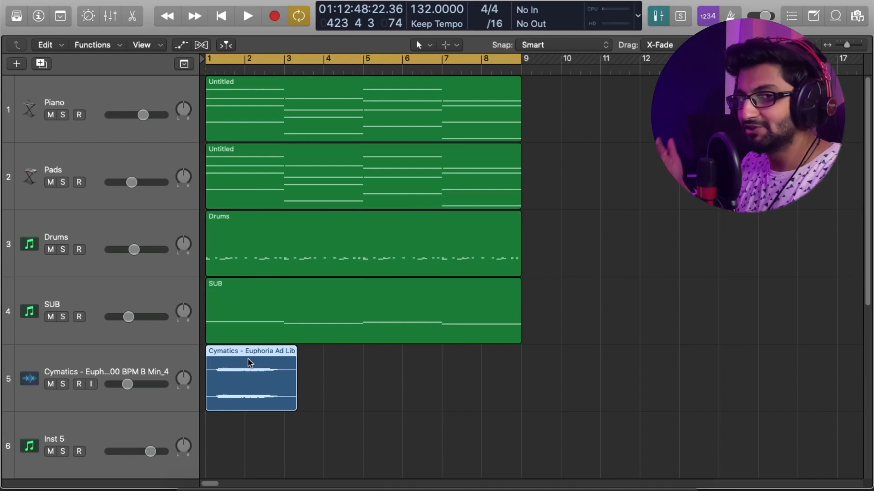
Mute the Piano, Pads, Drums and SUB tracks and play the ad lib on its own from the start
key(Return)
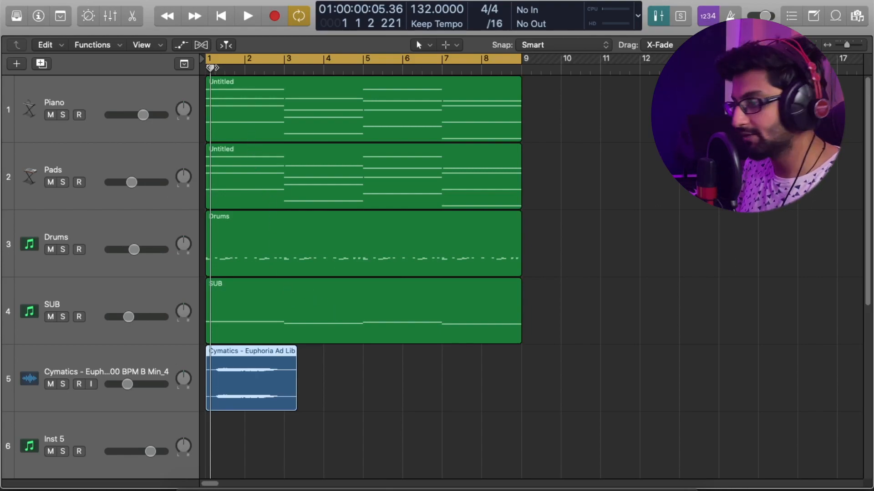
drag(51, 115, 49, 321)
key(space)
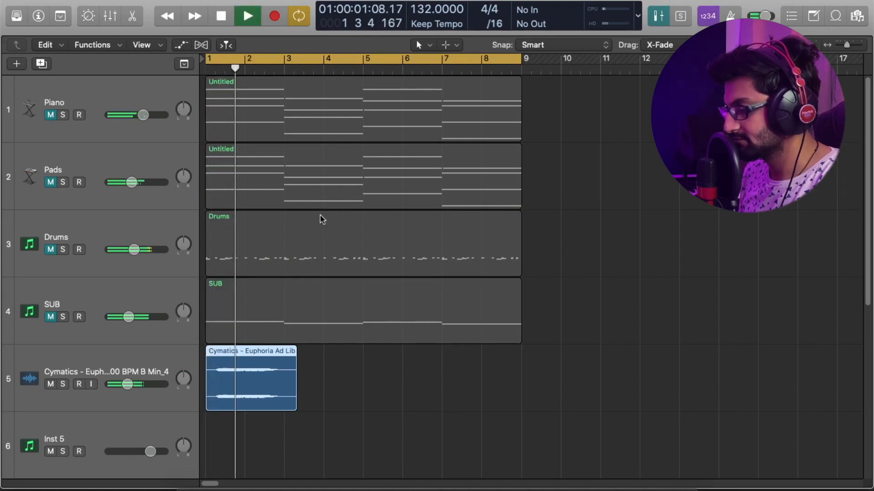
key(space)
Split the ad lib region at beat 3 of bar 1 and delete the part before it
click(215, 71)
key(space)
key(space)
click(224, 70)
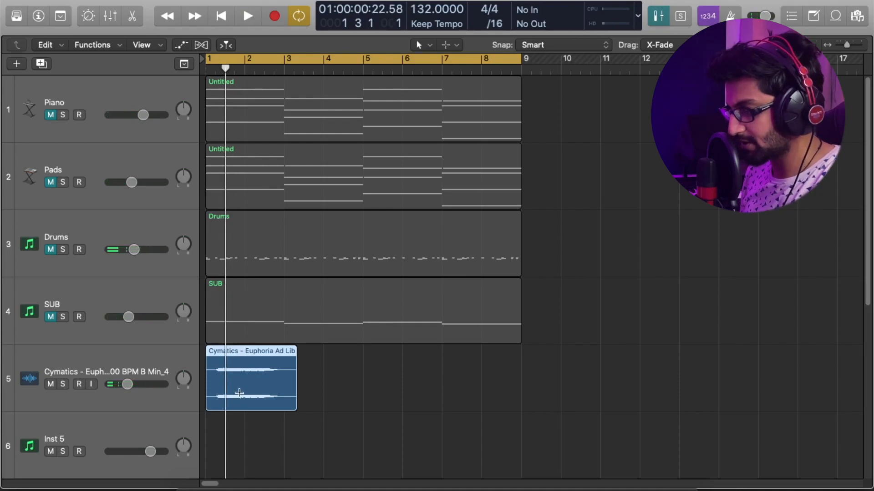
key(super+t)
click(210, 391)
key(Delete)
Find the end of the first short vocal note by playback, split the ad lib region at 1 3 2 161, and delete the remainder
key(space)
key(space)
click(241, 70)
click(234, 70)
click(249, 391)
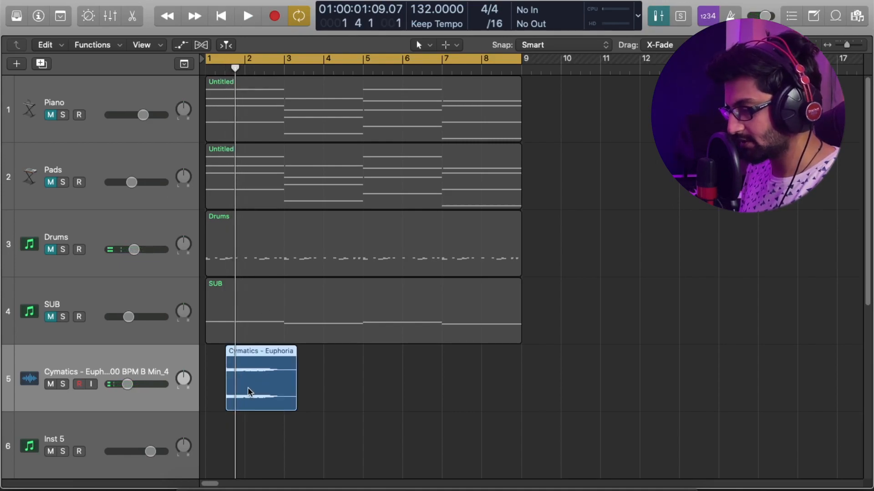
key(z)
scroll(250, 392, left, 5)
key(space)
key(space)
key(shift+space)
key(shift+space)
key(space)
key(shift+space)
key(shift+space)
key(space)
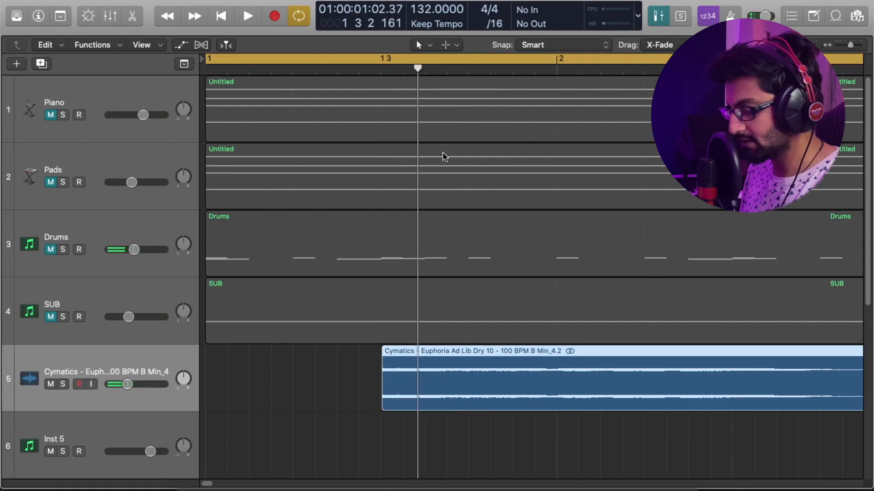
key(super+t)
click(512, 378)
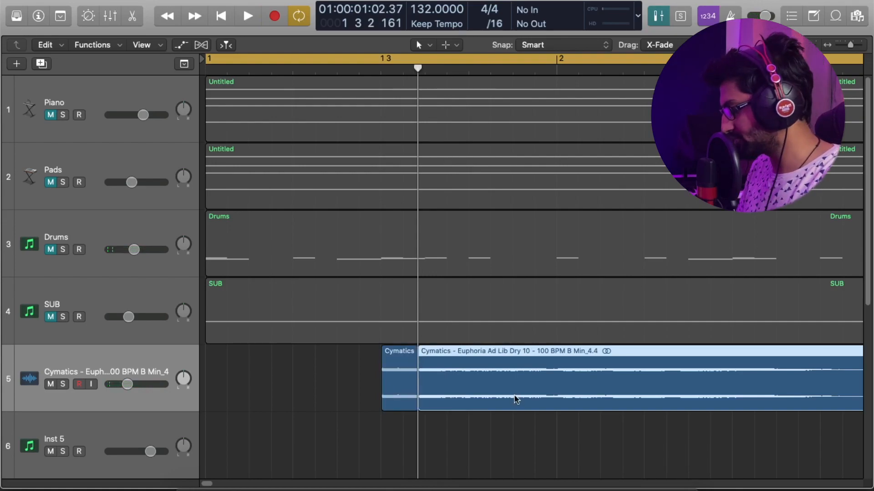
key(Delete)
Play the remaining short vocal chop repeatedly to check how it sounds
key(space)
key(space)
key(space)
key(space)
key(space)
key(space)
key(space)
key(space)
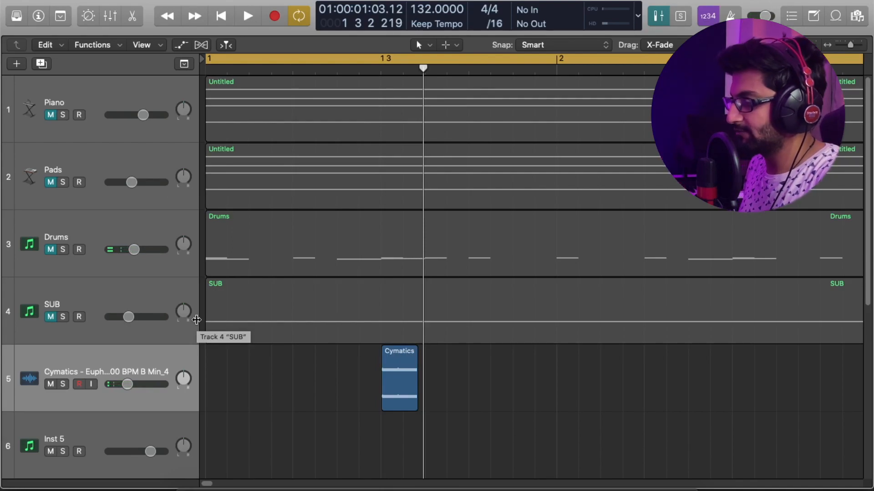
Load the EXS24 sampler as the software instrument on the Inst 5 track
click(119, 432)
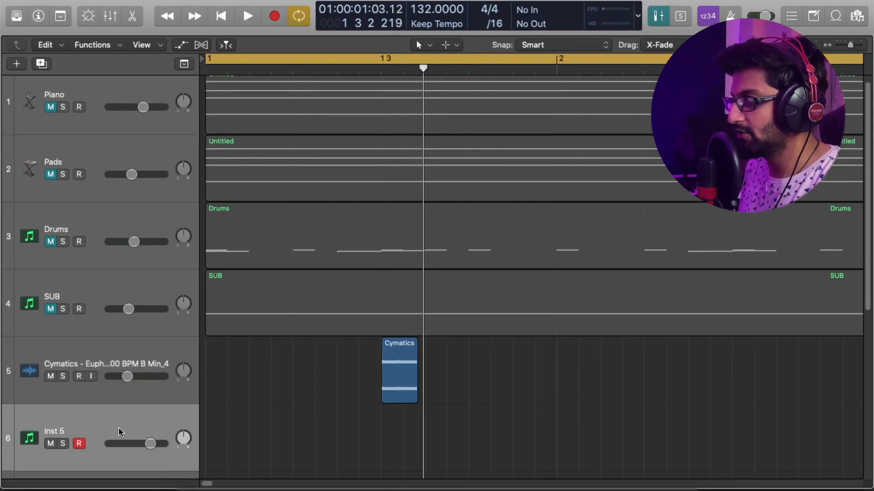
click(38, 16)
click(47, 223)
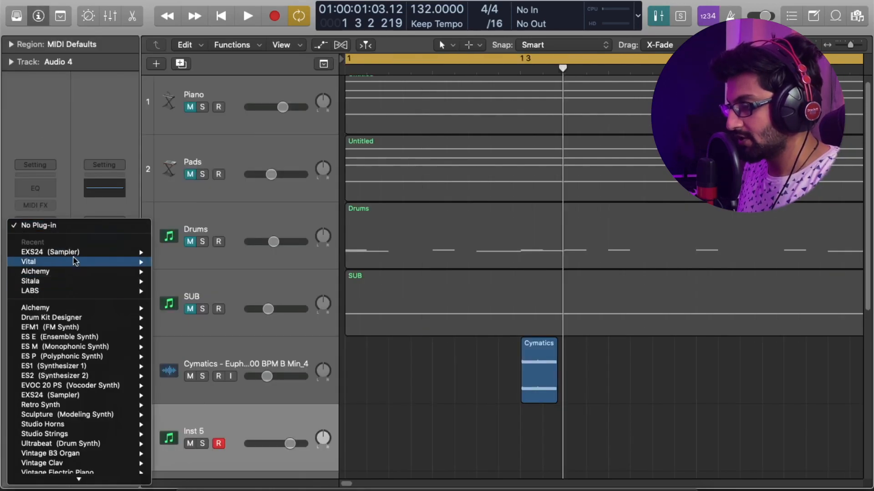
mouse_move(70, 252)
click(187, 263)
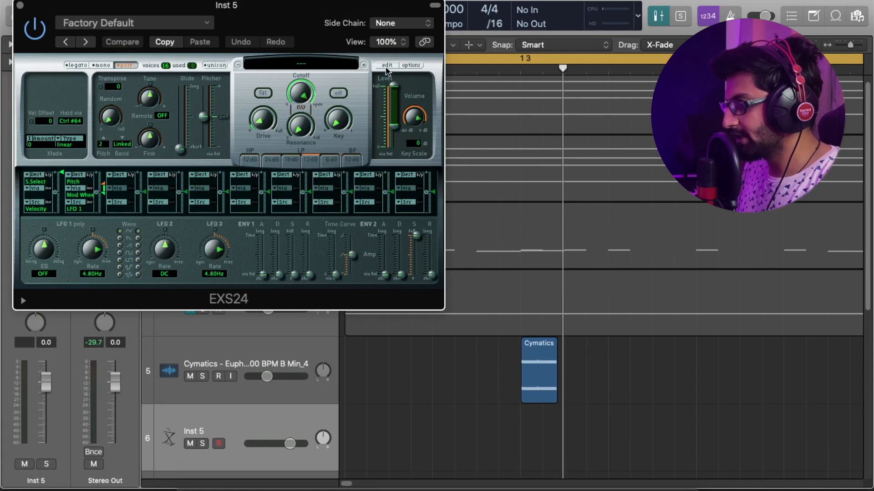
Open the EXS24 instrument editor and add the vocal chop from track 5 as a new sample zone
click(387, 65)
drag(482, 113, 233, 52)
click(531, 387)
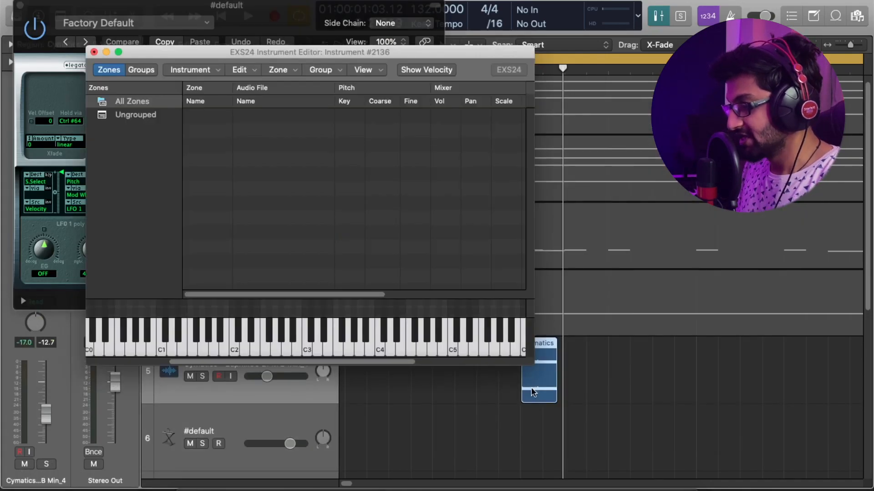
drag(531, 387, 347, 160)
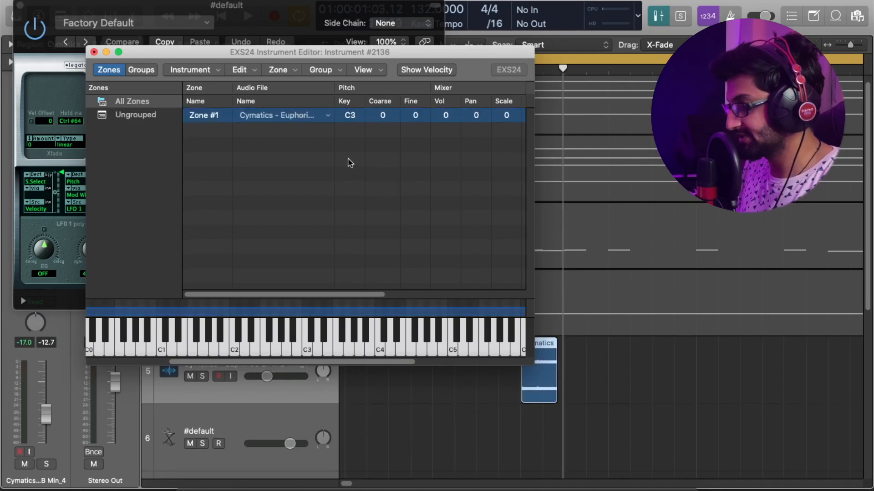
click(556, 400)
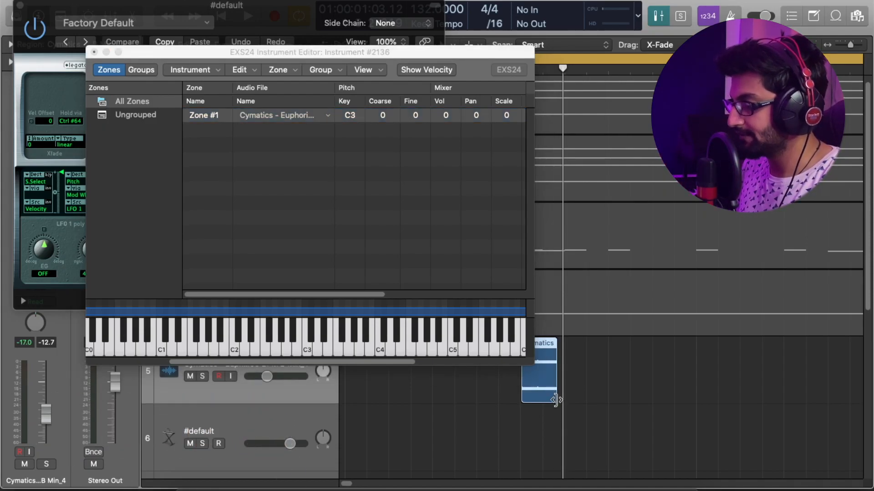
drag(555, 400, 628, 393)
key(super+z)
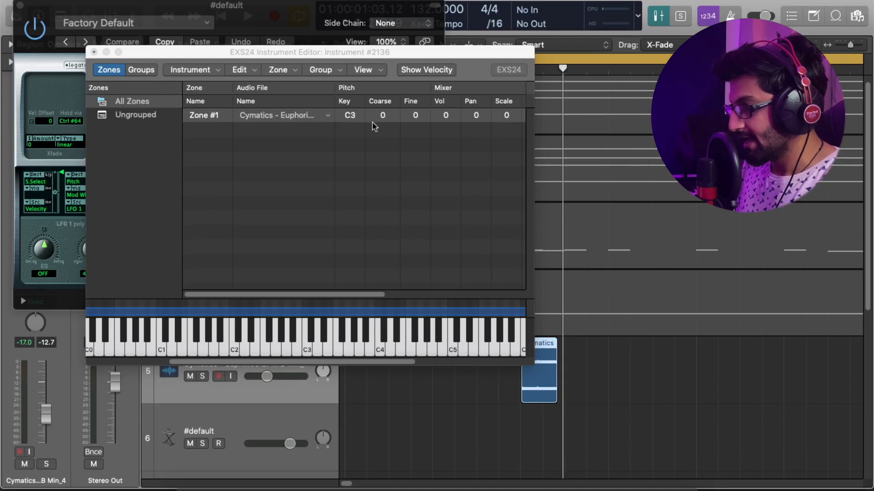
Set the sample zone's root key to B2, close the instrument editor and save the instrument's changes
click(349, 116)
double_click(349, 116)
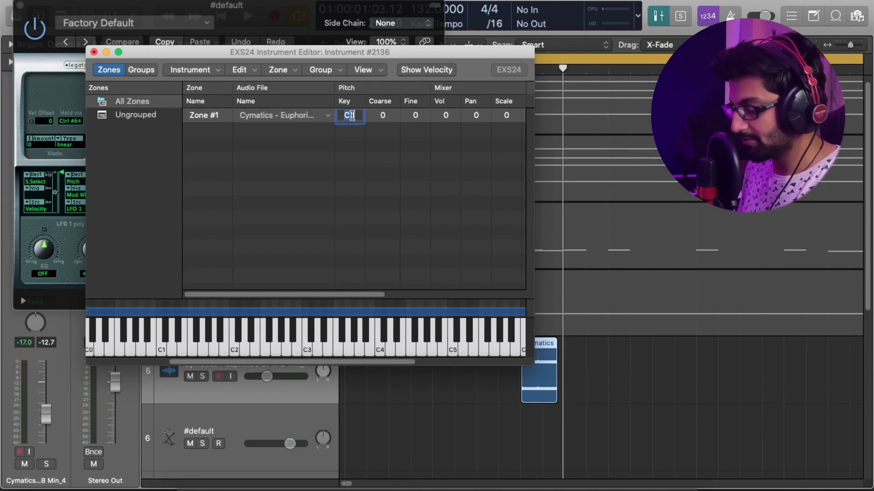
text(B)
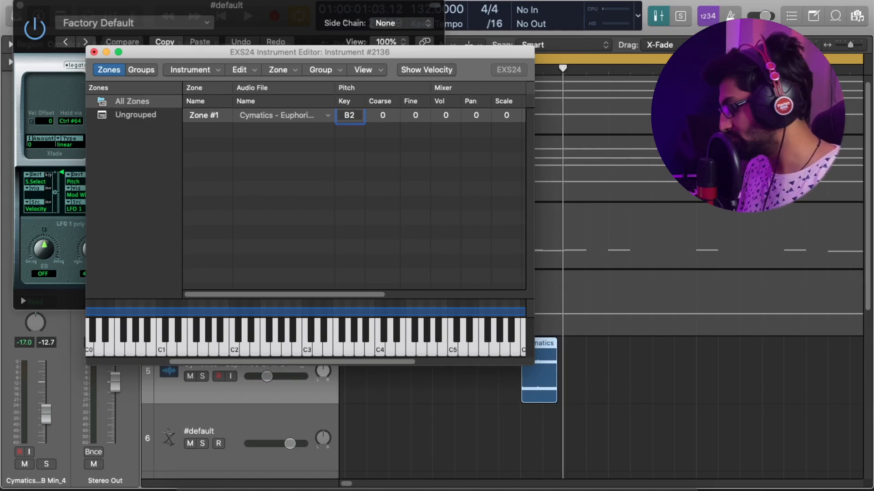
text(2)
key(Return)
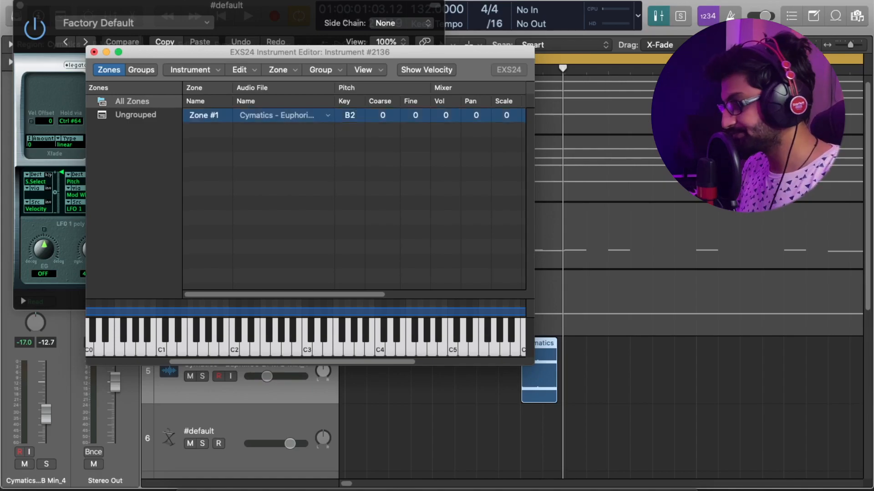
click(94, 53)
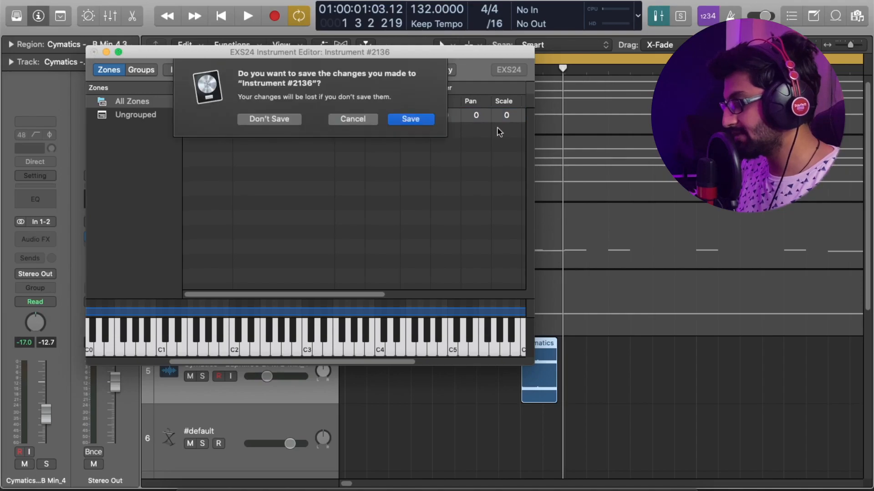
click(411, 119)
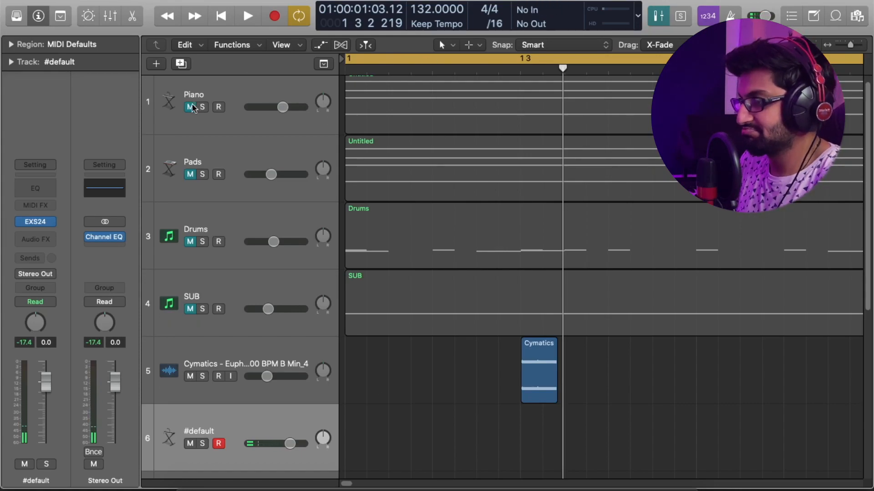
Unmute the Piano, Pads, Drums and SUB tracks, mute the Cymatics audio track, and play the song to rehearse the vocal sampler
click(191, 131)
click(191, 175)
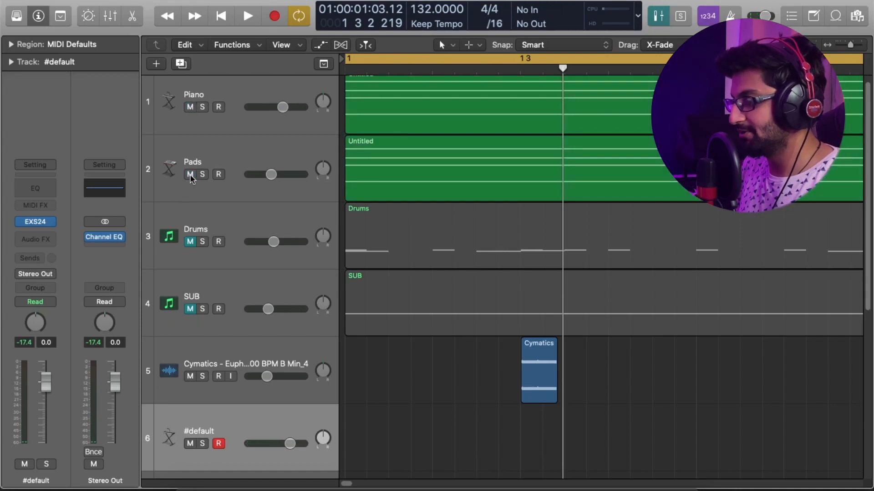
click(190, 242)
click(190, 309)
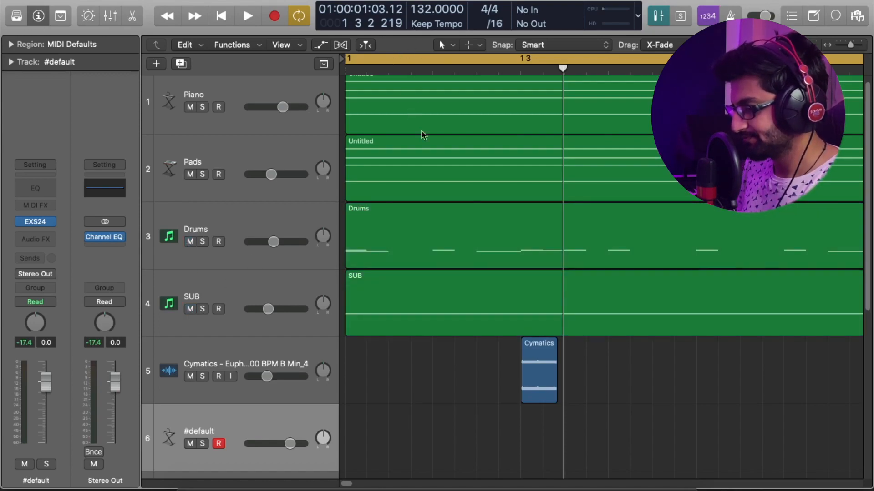
click(190, 377)
key(space)
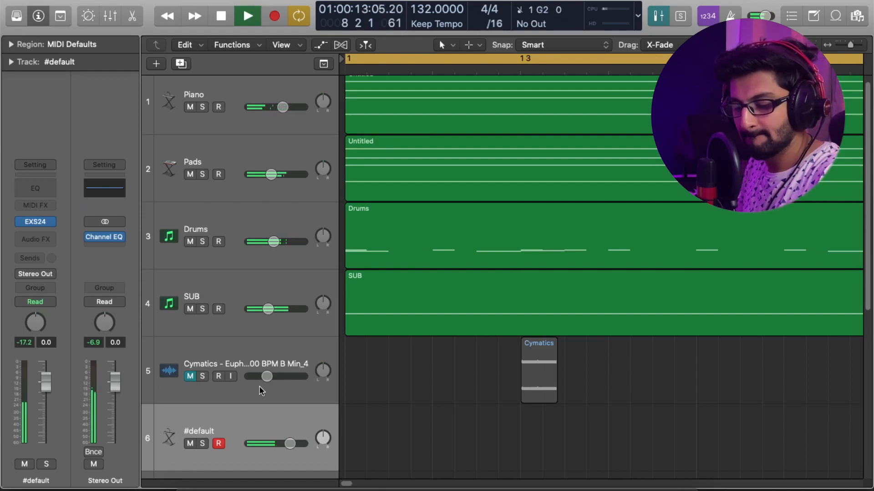
key(space)
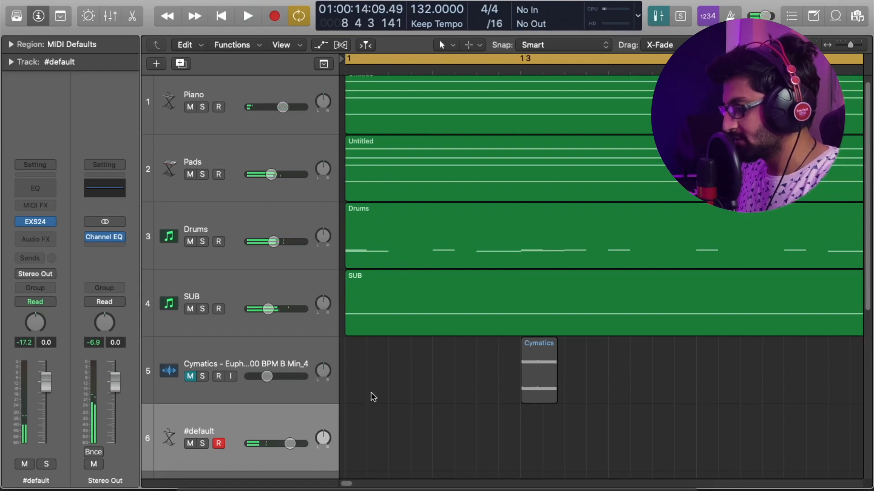
Record a vocal chop melody on the sampler track from the start of the song across bars 1 to 8
key(Return)
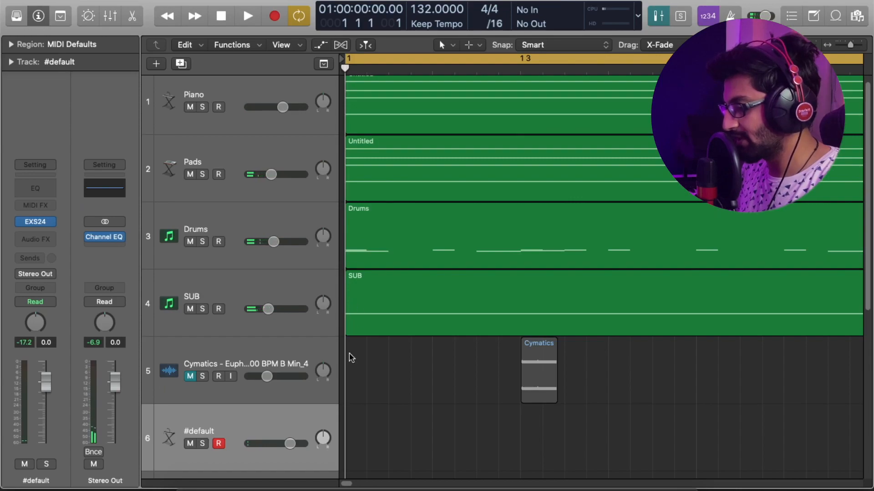
key(r)
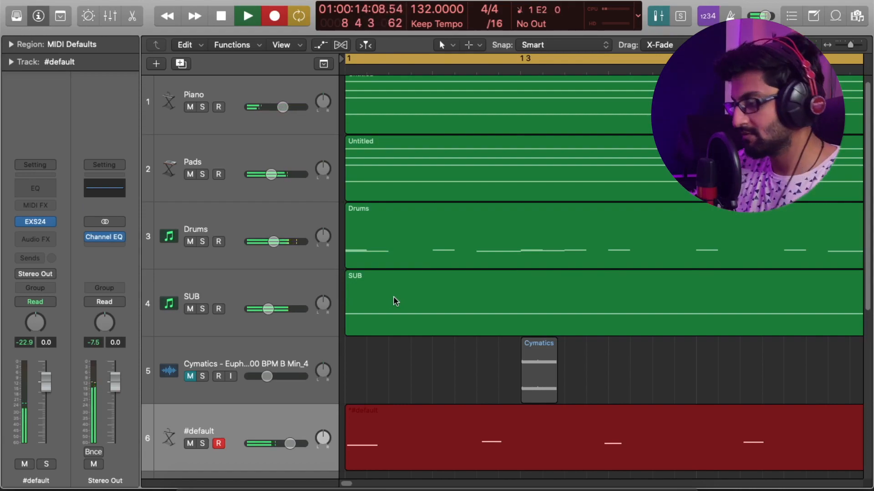
key(space)
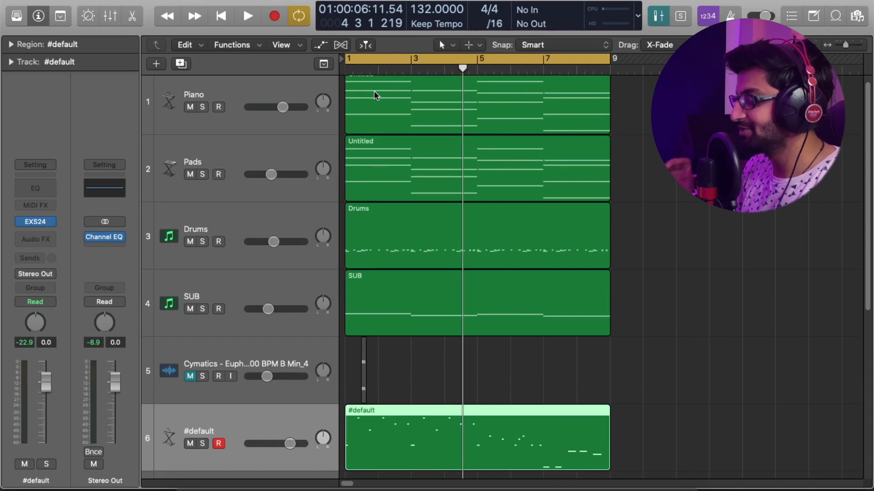
scroll(528, 366, up, 1)
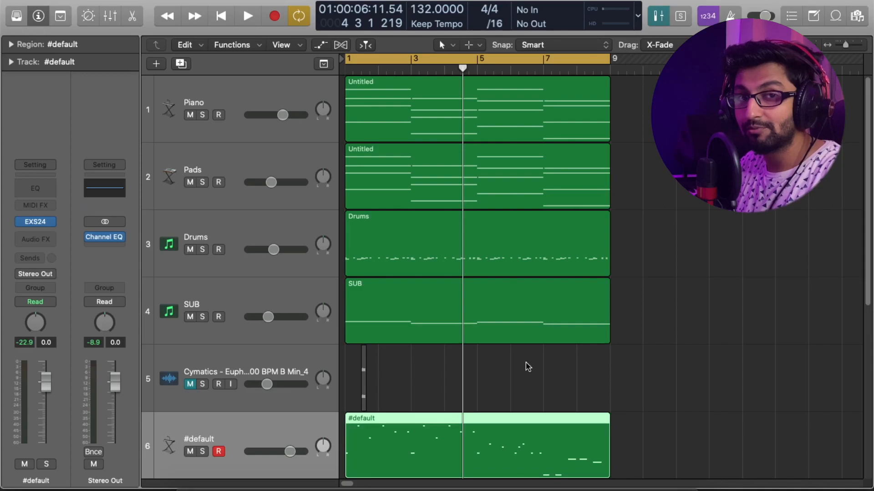
Undo the sampler setup and place the sample Euphoria Ad Lib Dry 10 - 100 BPM B Min at bar 1 on the Audio 3 track
key(super+z)
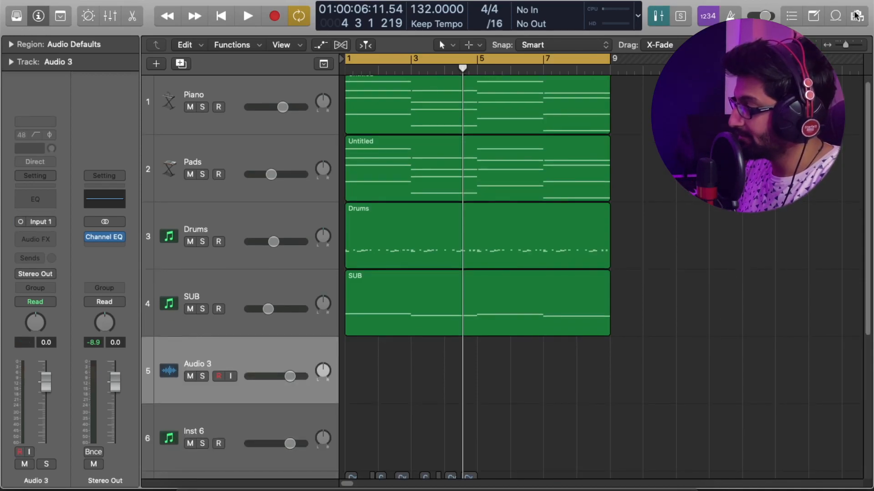
click(863, 23)
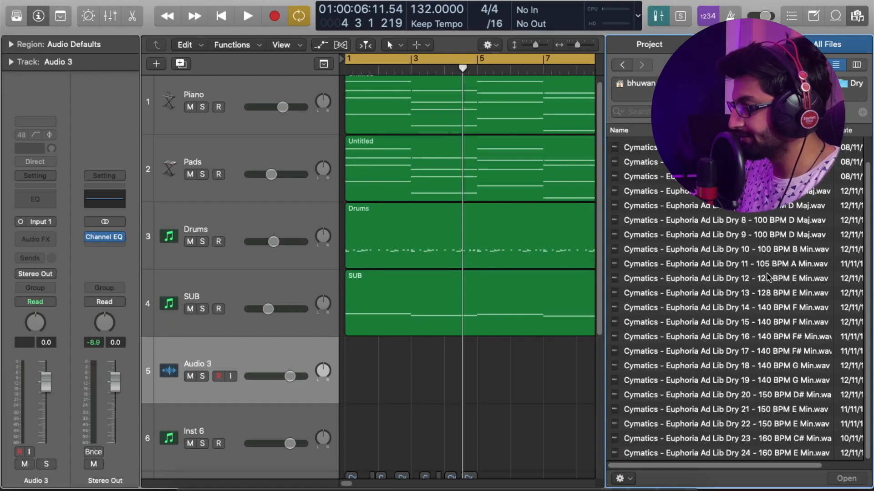
click(728, 192)
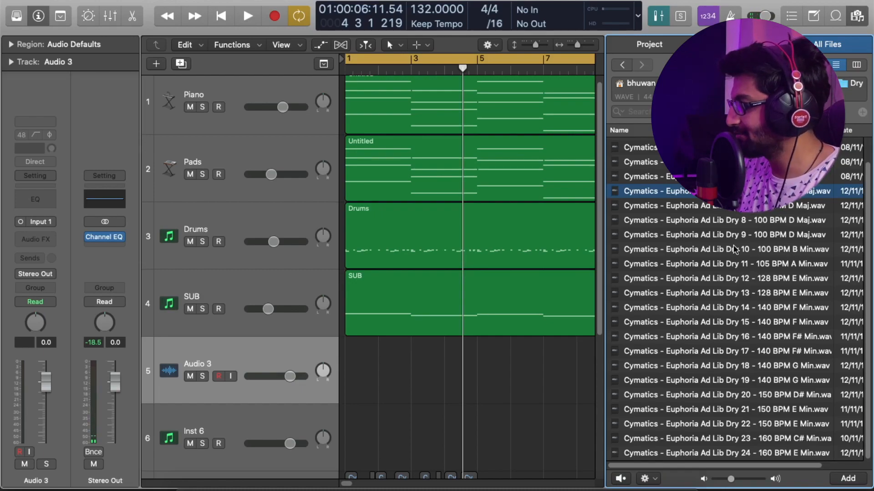
click(735, 249)
drag(735, 249, 350, 392)
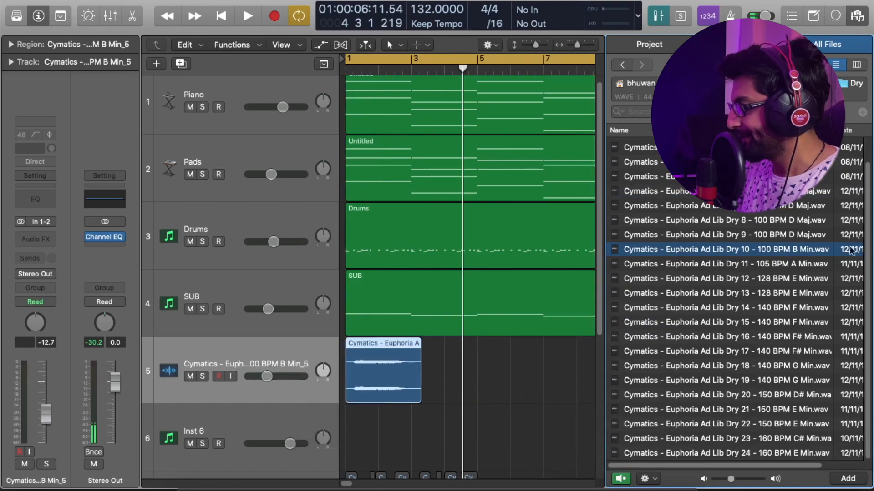
Audition more dry ad lib samples and place Ad Lib Dry 24 - 160 BPM E Min at bar 5 on track 5
click(785, 263)
click(783, 341)
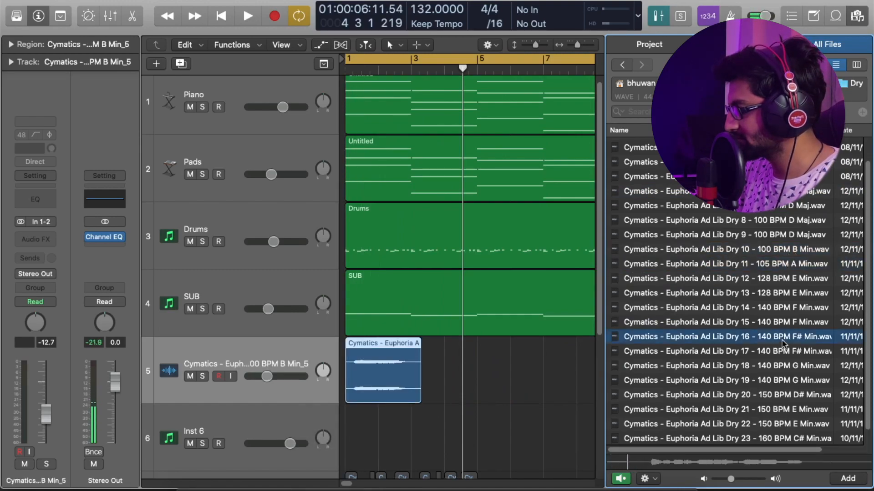
click(778, 379)
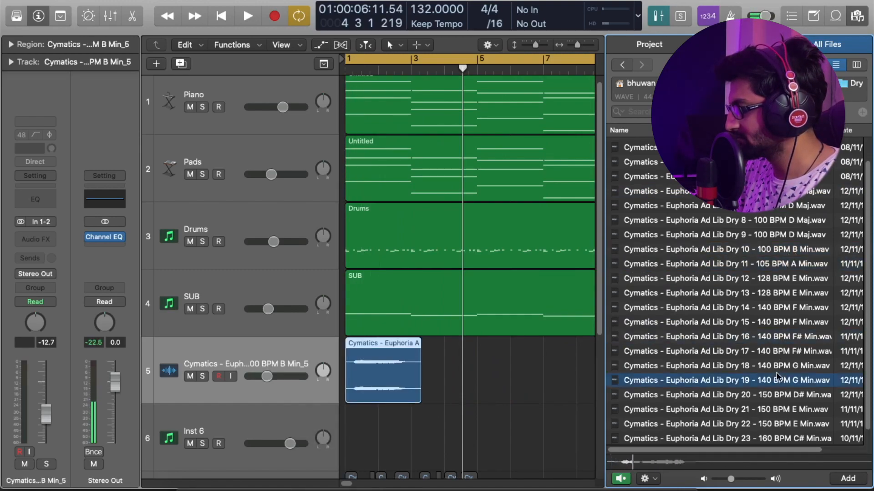
click(758, 426)
scroll(758, 426, down, 1)
click(757, 424)
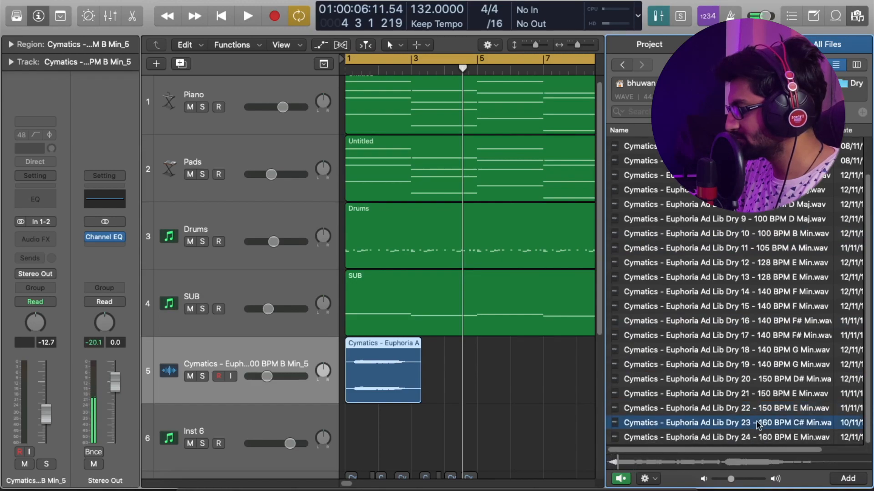
click(755, 437)
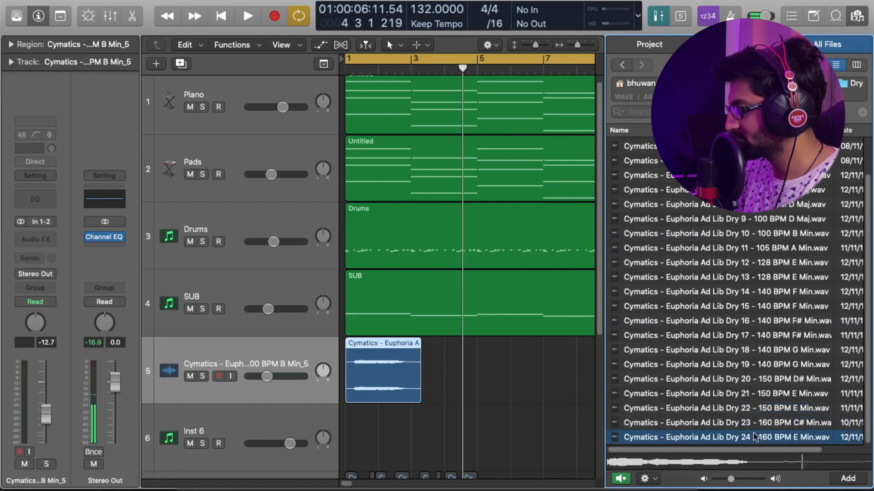
click(754, 434)
click(745, 456)
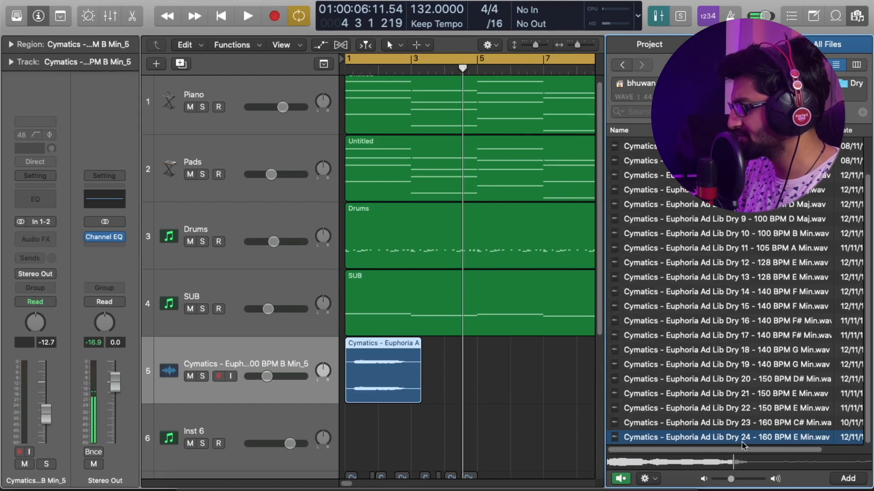
drag(745, 455, 478, 380)
Audition further dry ad libs, place Ad Lib Dry 13 - 128 BPM E Min at bar 7 on track 5, and close the file browser
click(707, 341)
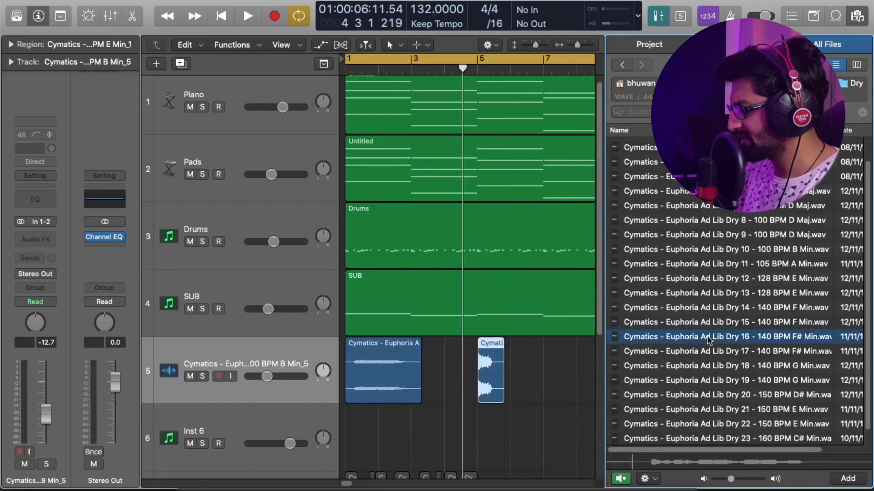
click(728, 234)
click(730, 267)
click(733, 280)
click(734, 295)
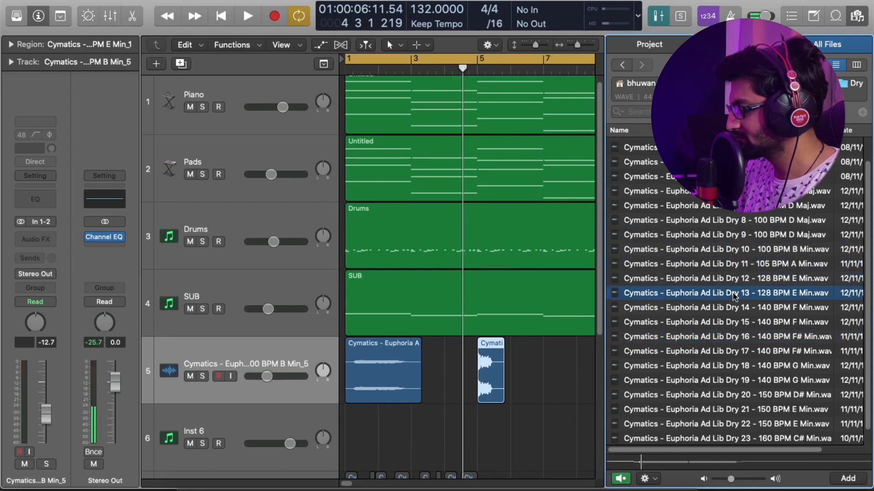
click(732, 251)
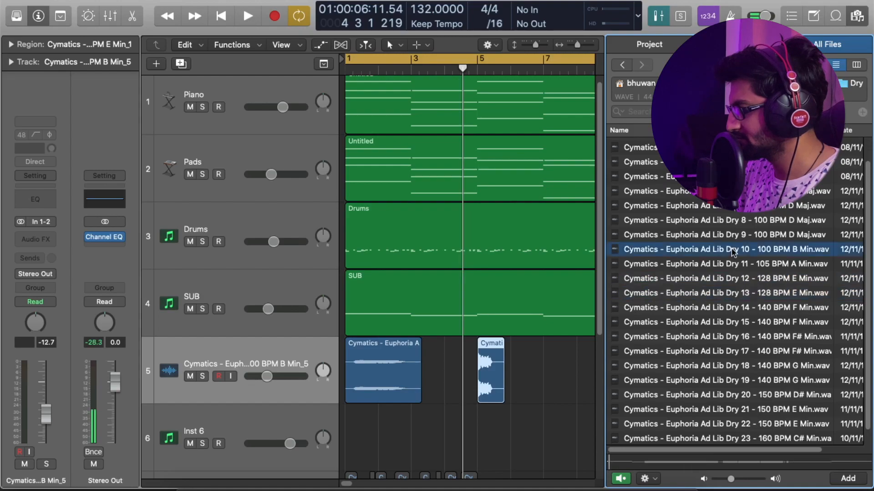
click(731, 295)
drag(731, 296, 544, 378)
key(f)
click(474, 443)
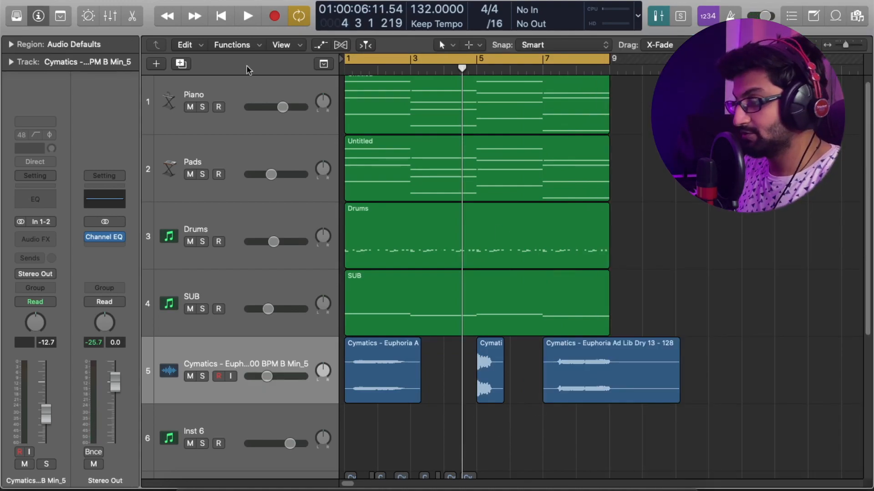
Mute the Piano, Pads, Drums and SUB tracks
click(190, 106)
click(189, 174)
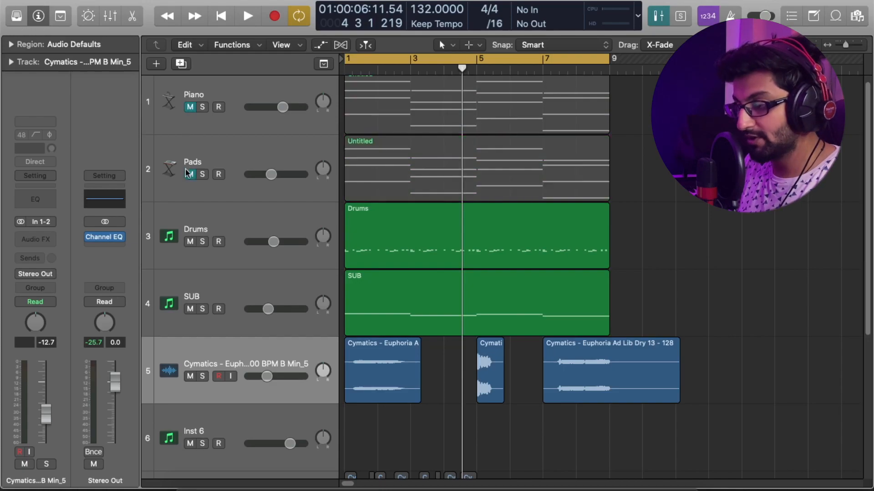
click(189, 242)
click(190, 309)
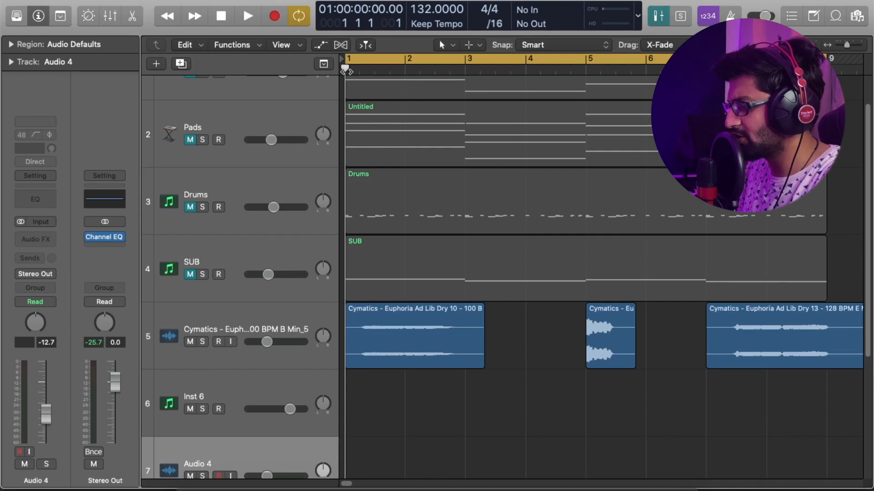
Trim the silent start off the Ad Lib Dry 10 region and play it back
key(space)
key(space)
drag(347, 365, 394, 366)
key(space)
key(space)
Split the Ad Lib Dry 10 region at bar 1 beat 3, at bar 2, and shortly after bar 2 beat 2
key(super+Right)
key(super+Right)
key(super+Right)
click(432, 69)
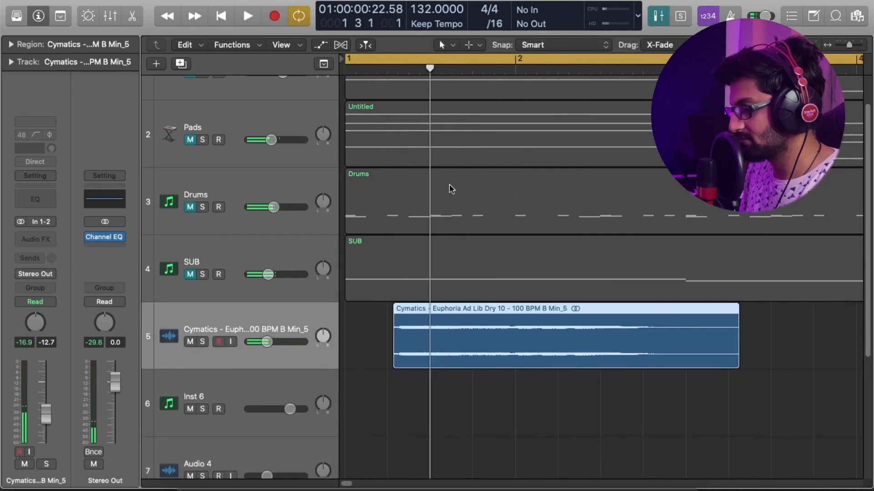
key(super+t)
key(space)
key(space)
click(516, 70)
key(super+t)
key(space)
key(space)
click(568, 69)
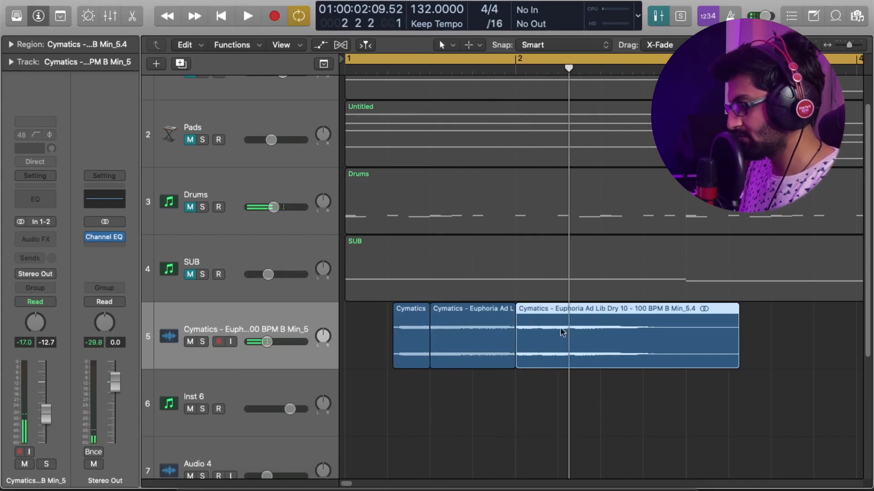
key(super+t)
Play the Ad Lib Dry 24 region at bar 5 and shorten its end to leave only a brief chop
scroll(358, 348, right, 10)
click(542, 336)
click(503, 71)
key(space)
key(space)
drag(644, 365, 525, 365)
Trim the silent start off the Ad Lib Dry 13 region in bar 7 and play it back
scroll(600, 367, down, 6)
scroll(601, 367, right, 10)
drag(364, 404, 584, 409)
scroll(398, 398, left, 10)
scroll(397, 398, right, 3)
click(403, 70)
key(space)
scroll(583, 409, right, 10)
click(385, 71)
click(377, 69)
key(space)
Split the Ad Lib Dry 13 region at bar 7 beat 4, early in bar 8 and after bar 8 beat 2, deleting the piece before bar 8
click(428, 69)
click(441, 382)
key(super+t)
key(space)
click(492, 70)
key(super+t)
key(Delete)
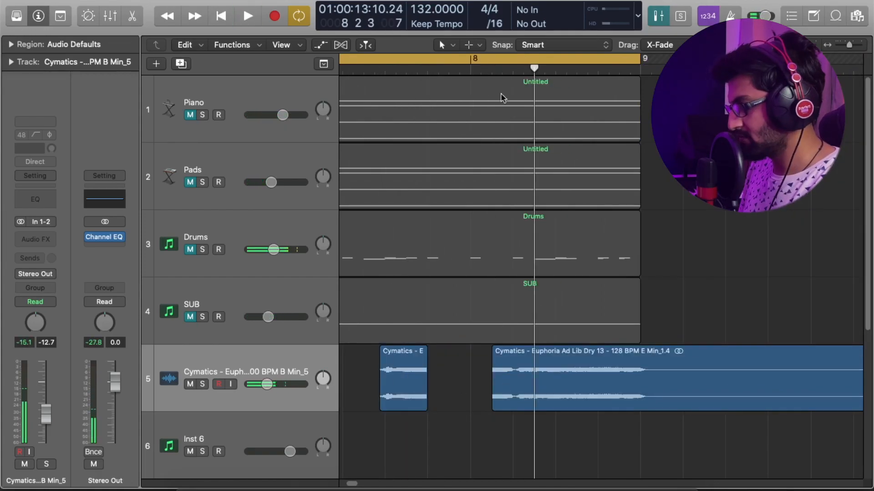
key(super+t)
drag(529, 400, 601, 400)
scroll(600, 401, left, 10)
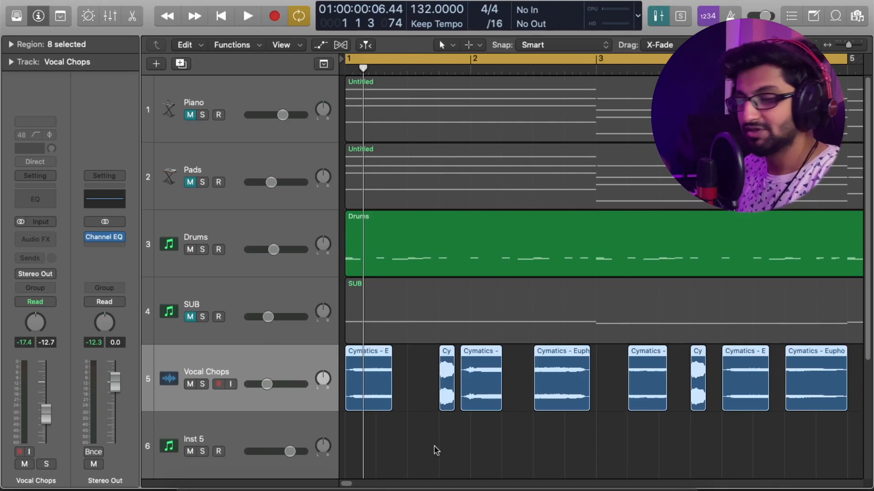
Play the vocal chop arrangement with only the drums and with SUB, Pads and Piano unmuted, and mute those three tracks again
key(space)
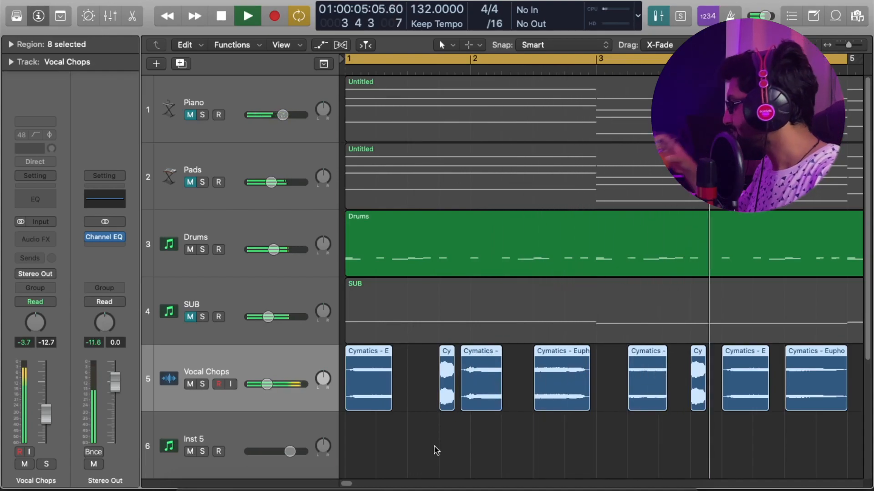
key(space)
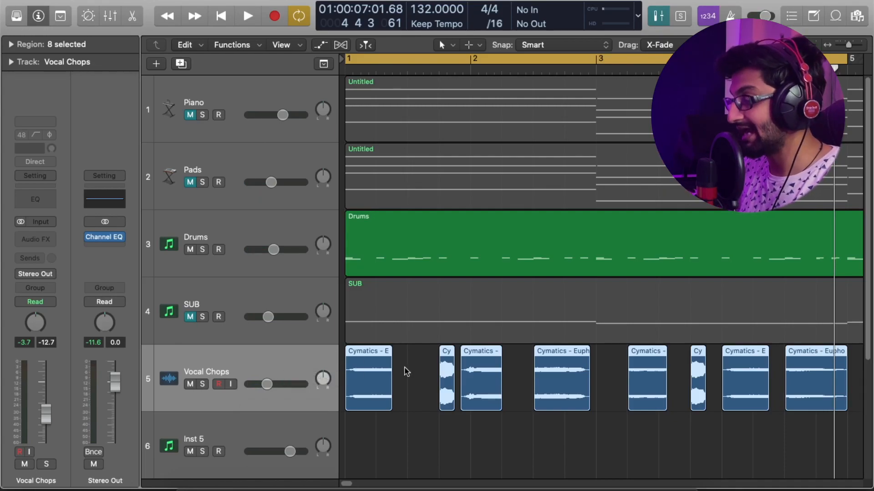
click(190, 317)
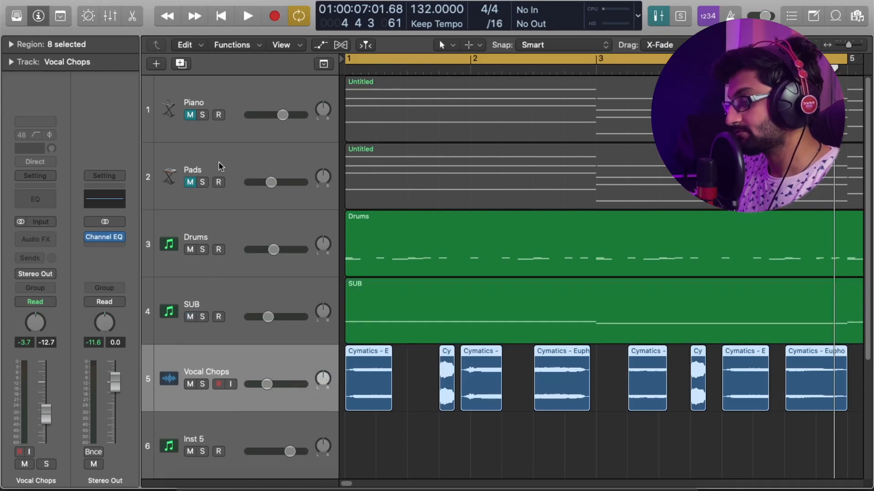
key(space)
click(190, 182)
click(190, 115)
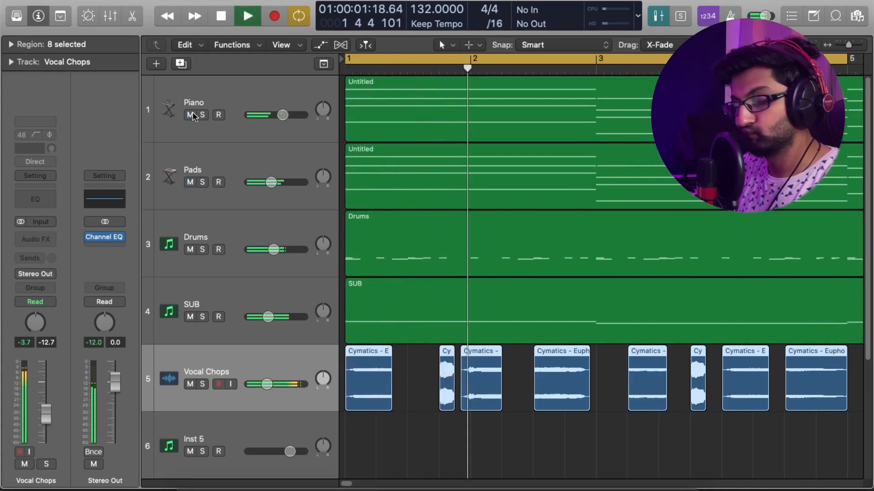
key(space)
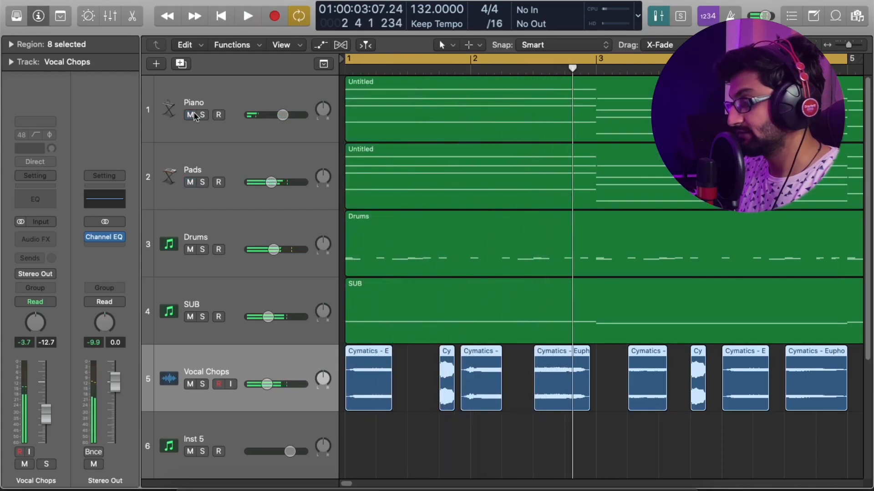
click(191, 115)
click(192, 182)
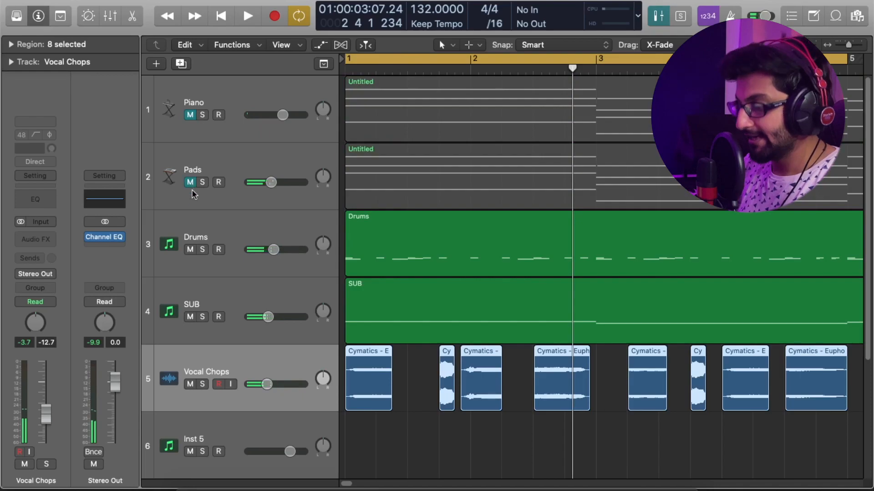
click(191, 317)
Join all eight chop regions on the Vocal Chops track into one new audio file
scroll(338, 381, right, 3)
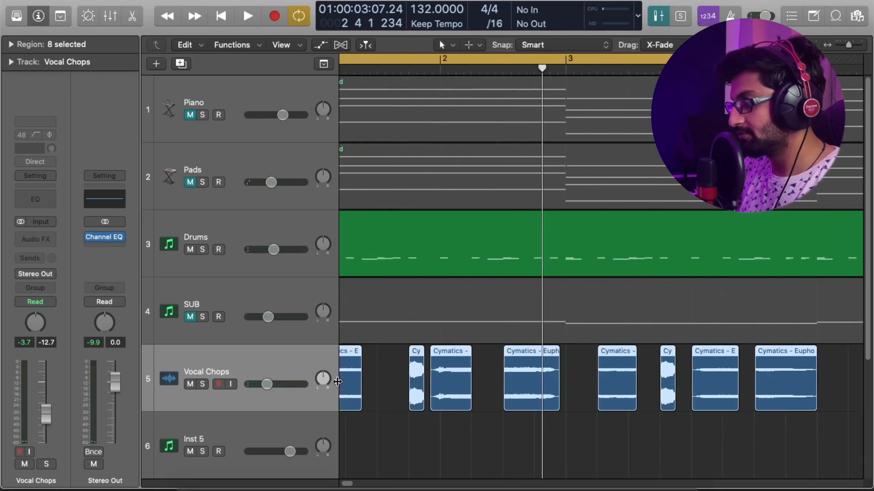
scroll(338, 381, left, 2)
click(862, 382)
scroll(860, 383, left, 1)
drag(861, 387, 363, 399)
key(super+j)
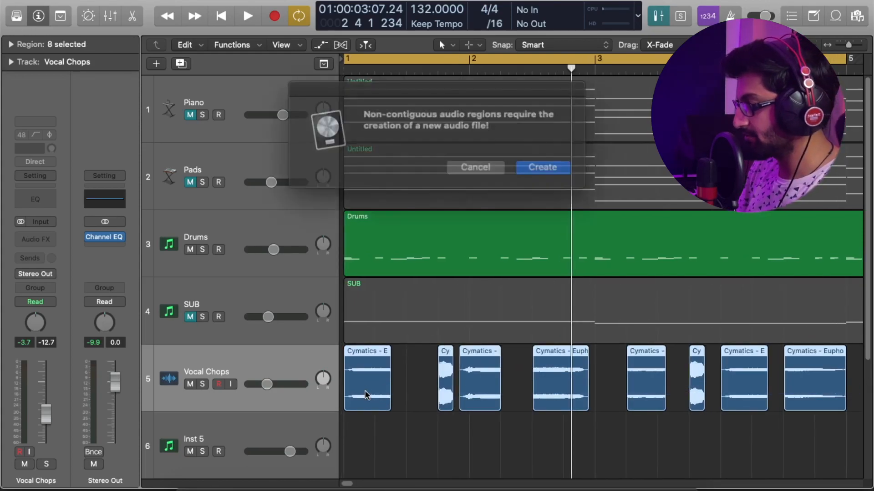
click(526, 163)
key(Return)
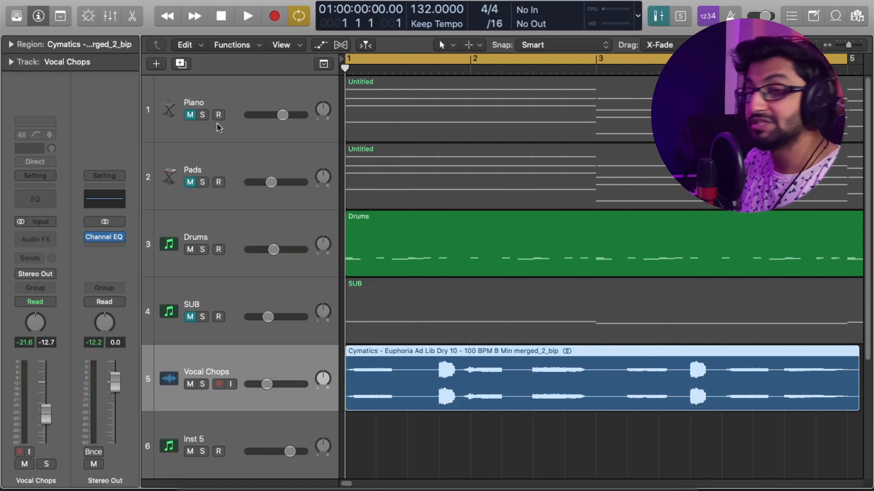
Transpose the merged Vocal Chops region by -4 semitones
click(11, 44)
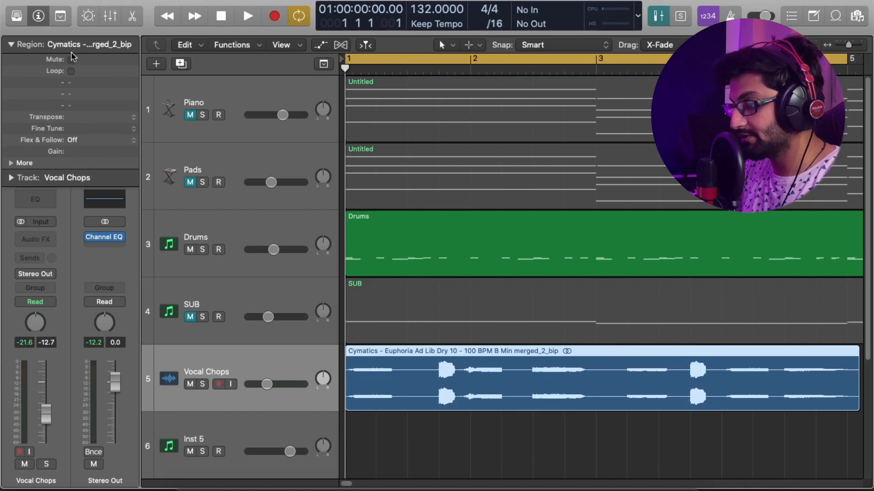
drag(86, 118, 87, 125)
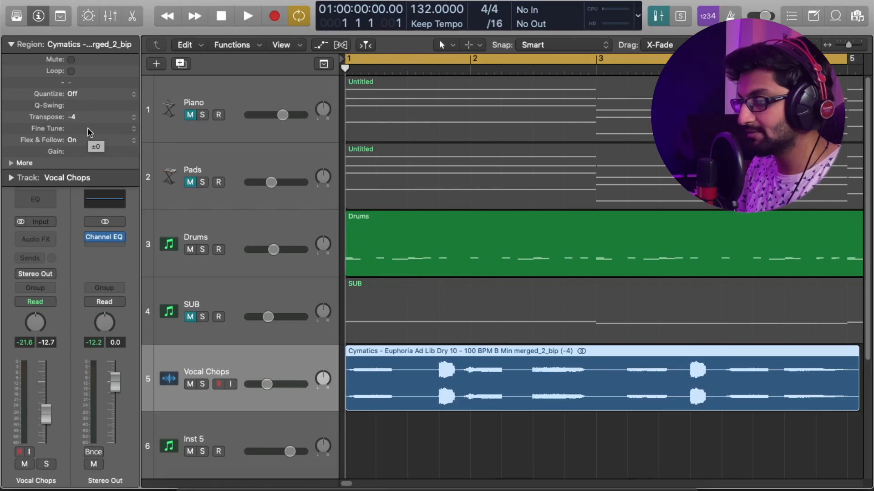
click(11, 45)
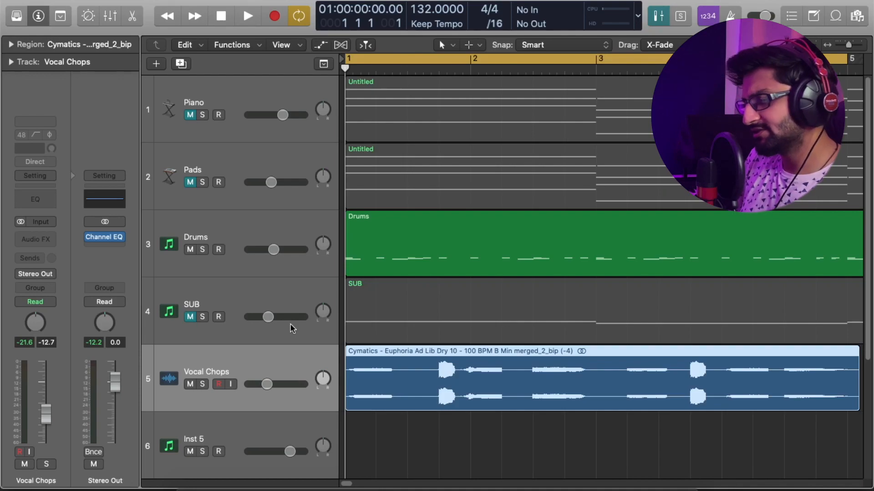
Unmute the SUB, Pads and Piano tracks and play the transposed vocal chops with the full beat
click(190, 317)
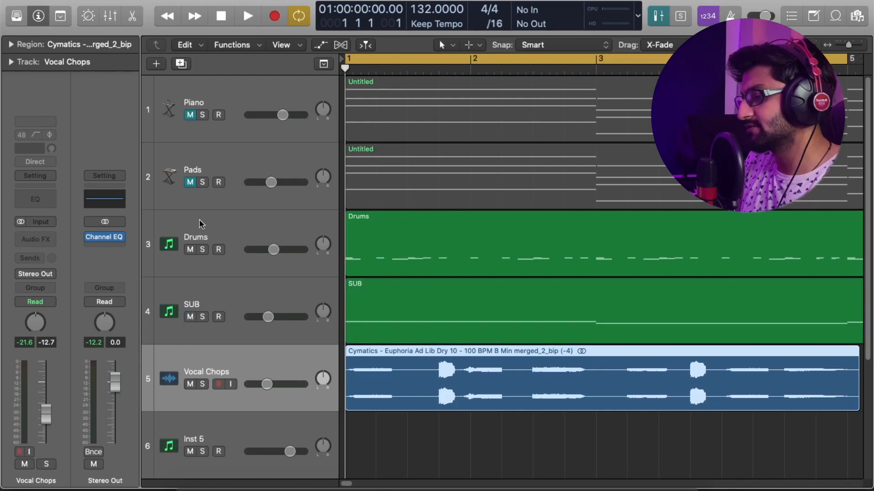
click(191, 182)
click(190, 115)
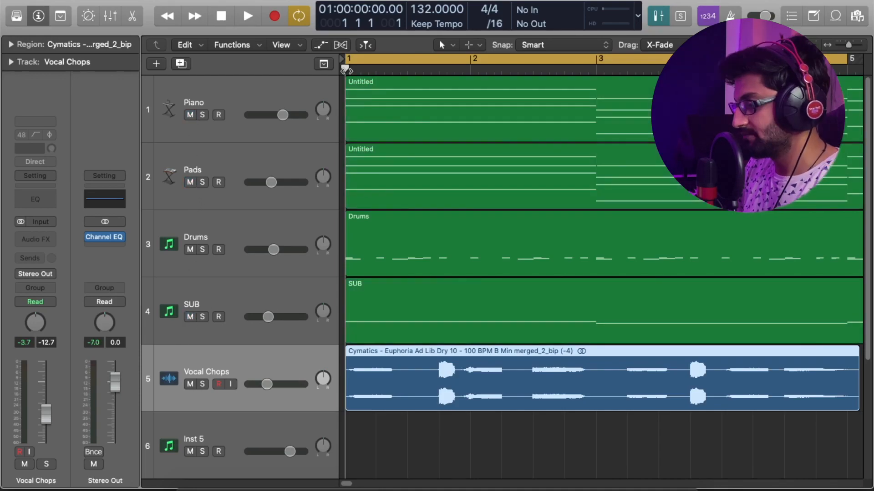
key(space)
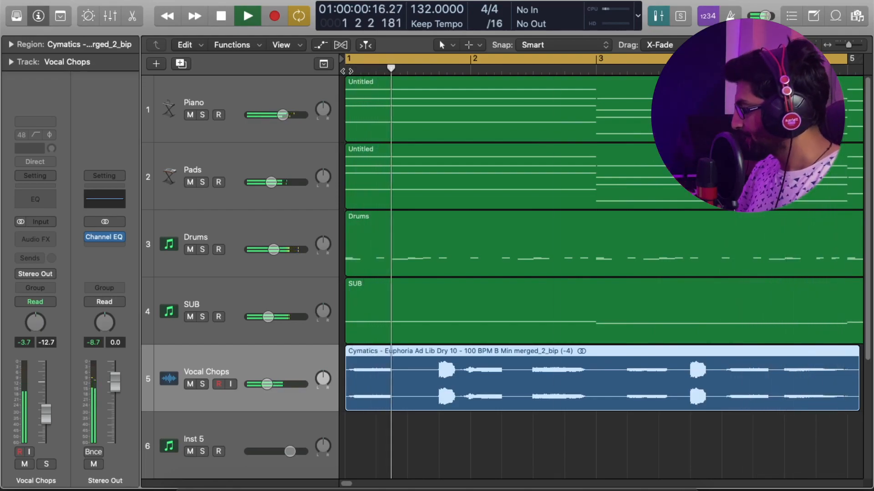
key(space)
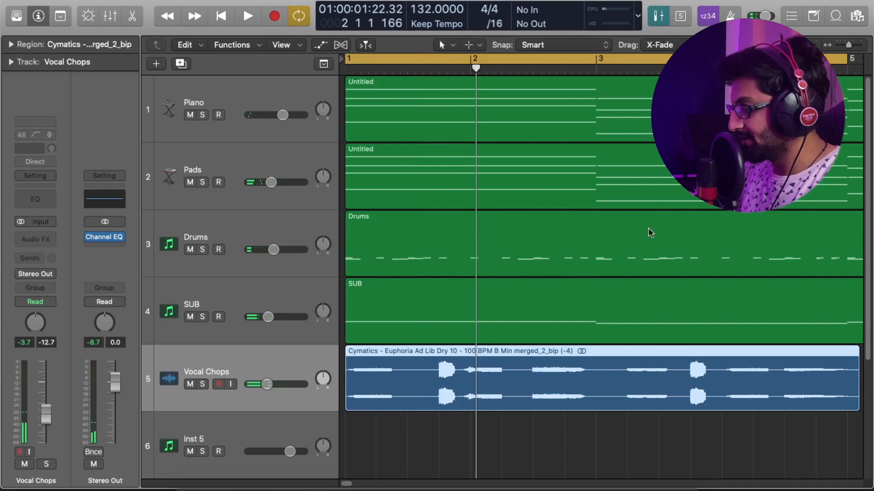
Reduce the gain of the loud burst in the merged Vocal Chops audio file and play the result with the beat
double_click(533, 354)
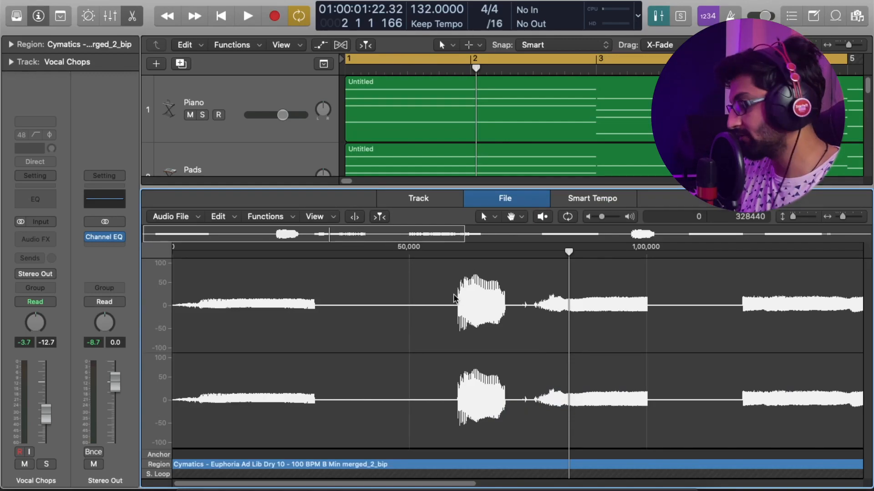
mouse_move(454, 298)
mouse_down()
mouse_move(461, 309)
mouse_move(524, 314)
mouse_move(448, 280)
mouse_move(448, 291)
mouse_up()
key(ctrl+g)
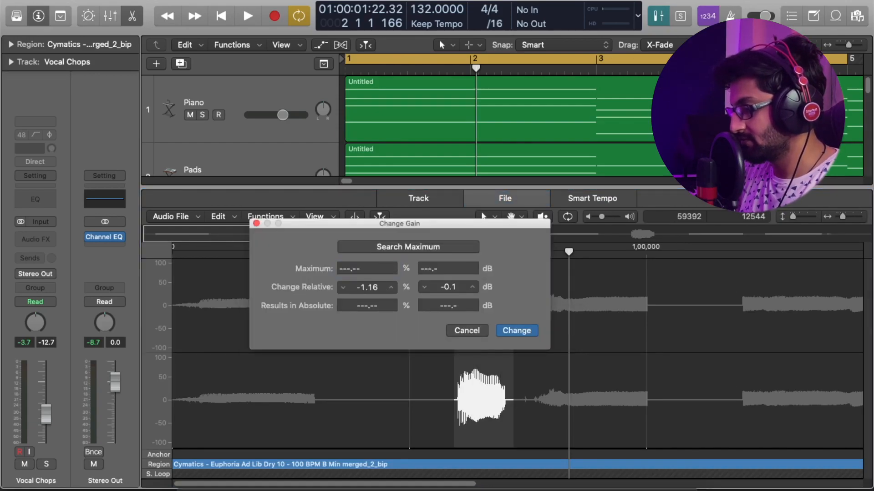
click(511, 332)
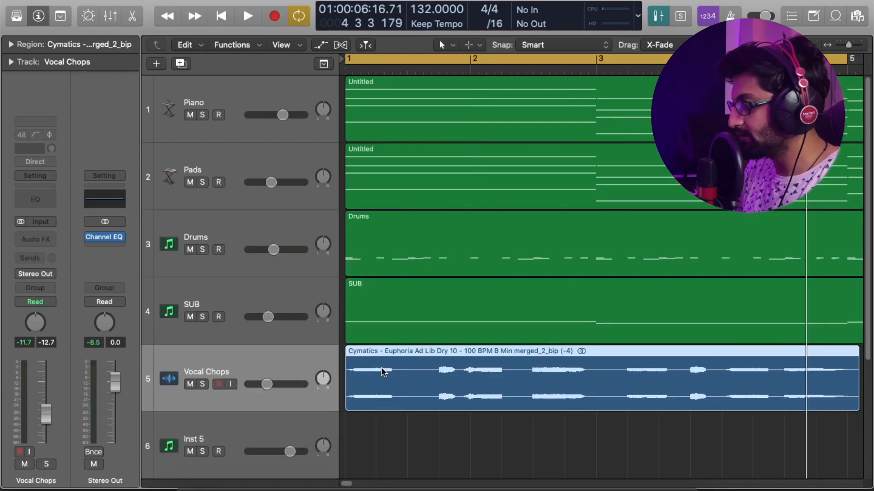
key(space)
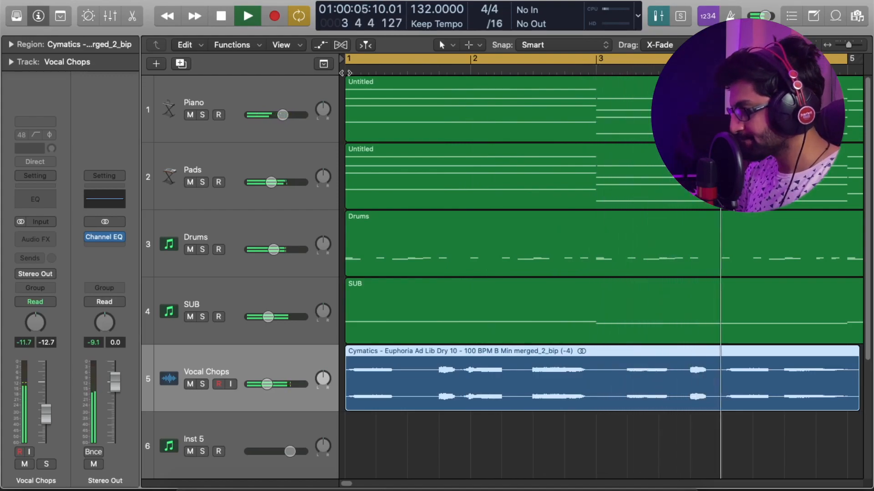
key(space)
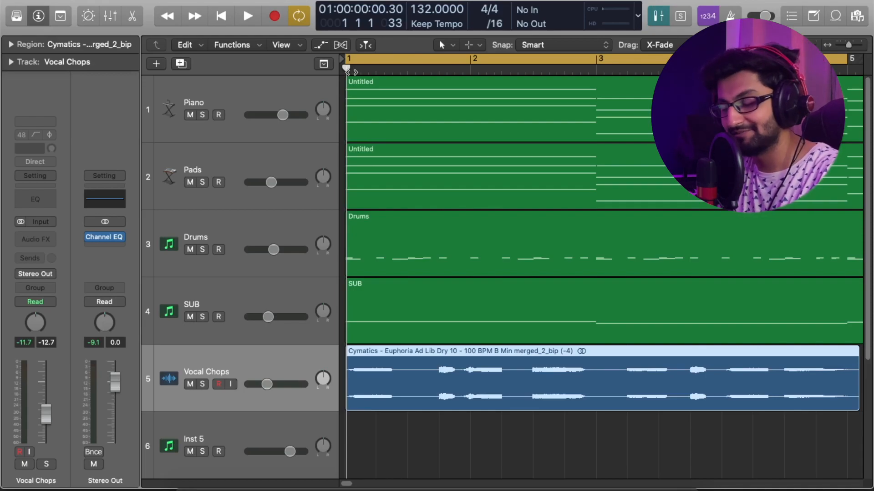
Add a Channel EQ to the Vocal Chops channel strip and open its settings window
click(36, 239)
click(44, 192)
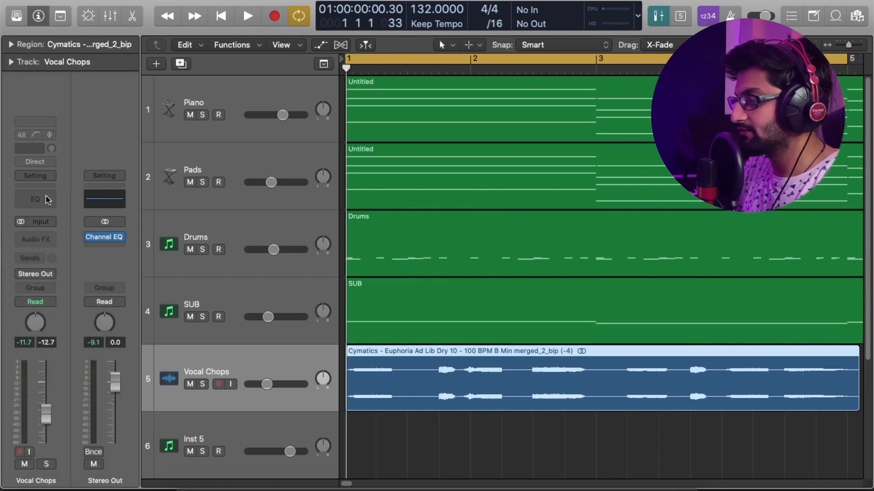
double_click(45, 195)
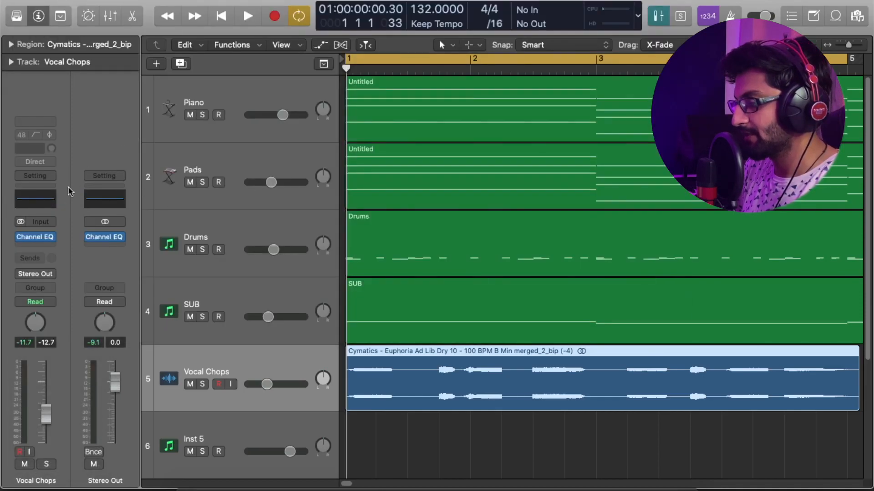
click(40, 205)
drag(408, 13, 531, 23)
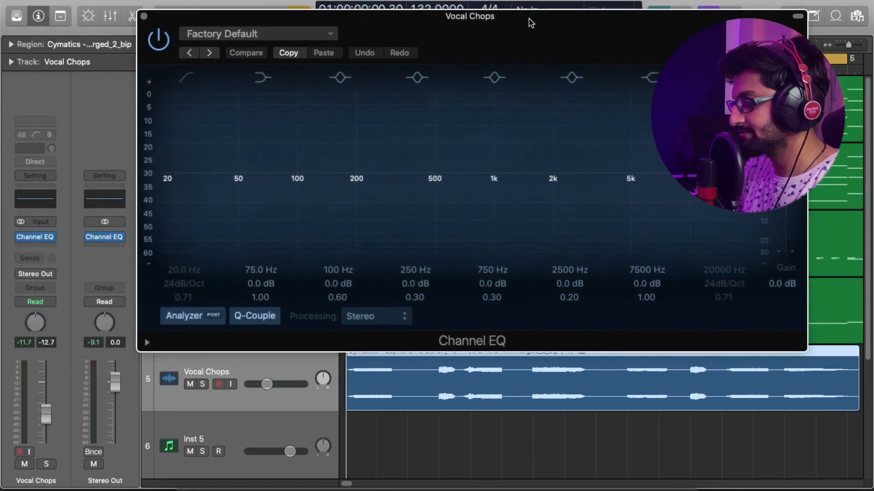
drag(378, 31, 342, 67)
Enable the Vocal Chops EQ's low-cut filter at 95 Hz with a 48 dB/Oct slope while the beat plays
key(space)
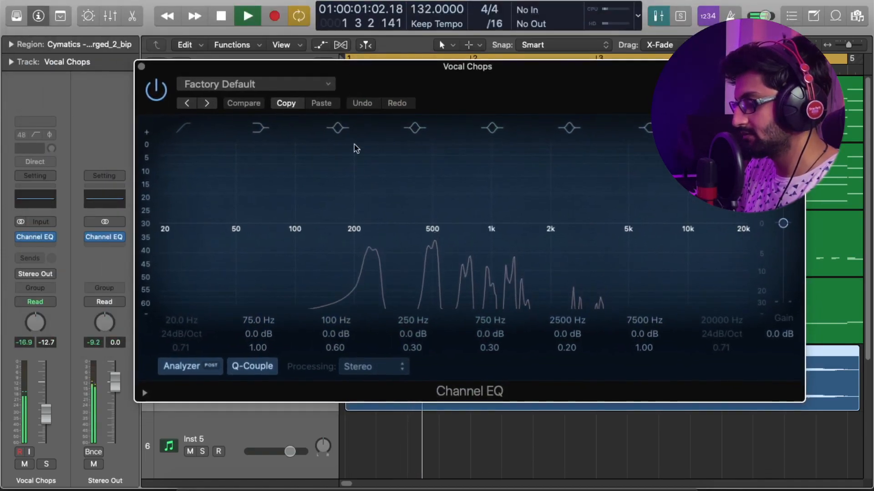
click(183, 128)
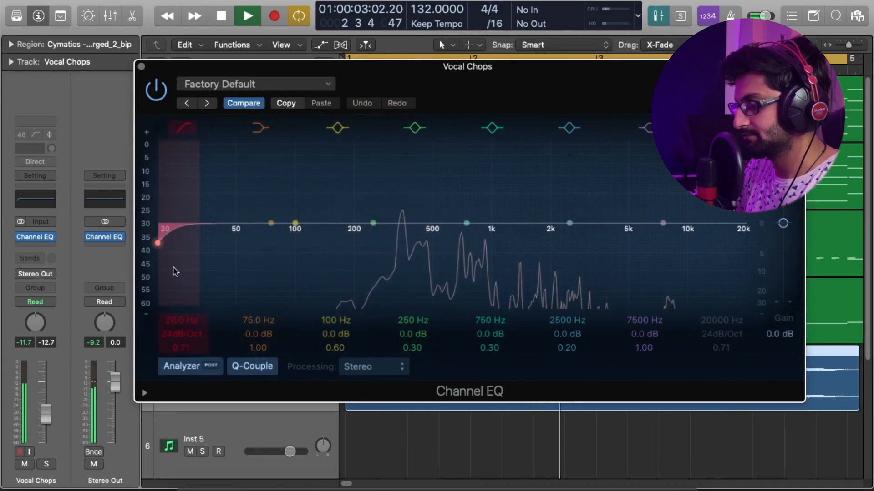
drag(176, 331, 177, 267)
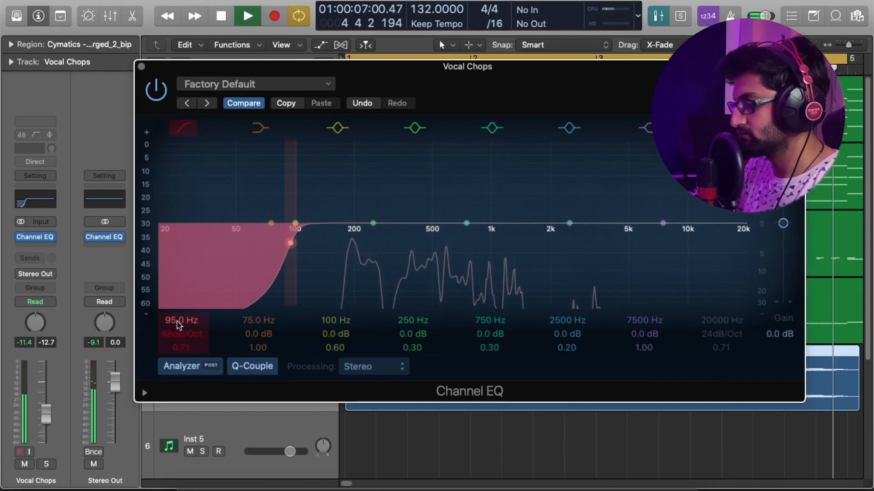
Set one EQ band to 235 Hz, -3.0 dB, Q 5.00 and another to 790 Hz, +1.0 dB, Q 1.70
drag(373, 222, 368, 160)
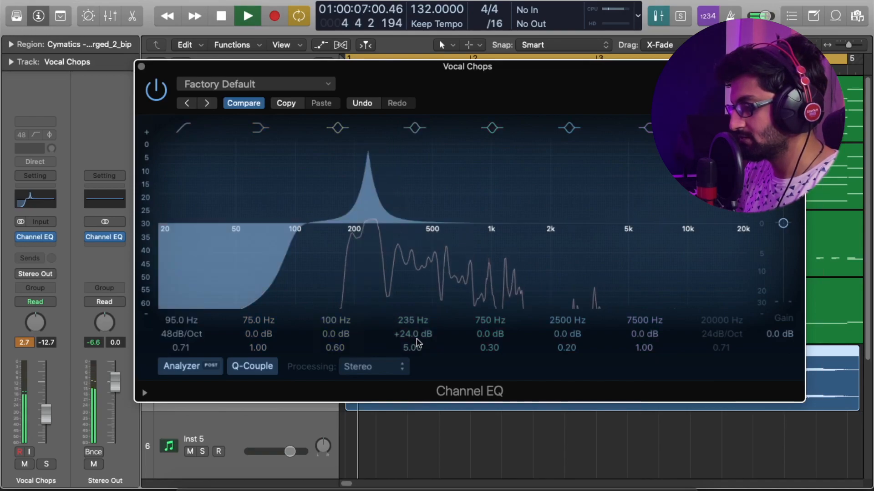
drag(416, 343, 417, 359)
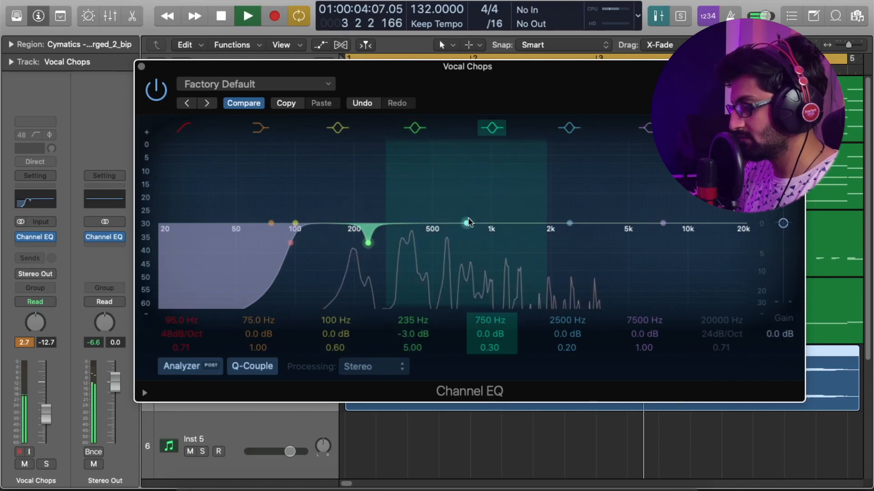
drag(467, 222, 471, 216)
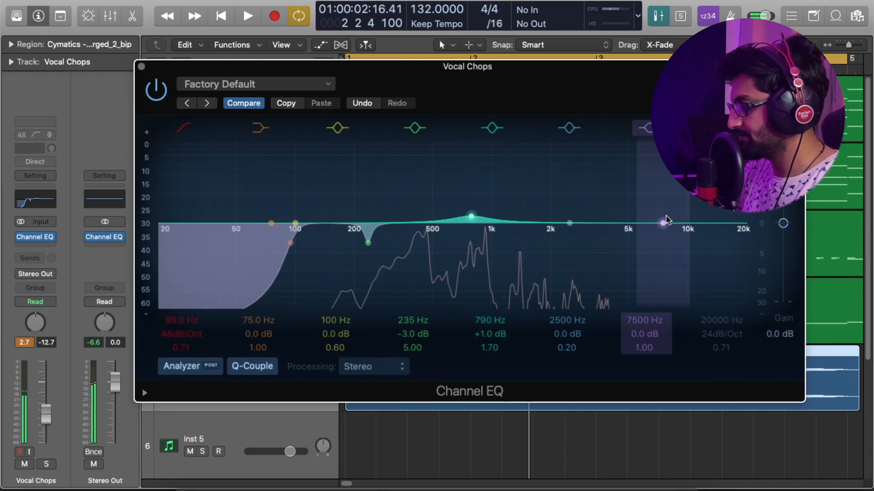
Boost the EQ by +1.0 dB at 7300 Hz and at 2550 Hz, and narrow the 2550 Hz band
key(space)
drag(665, 220, 664, 217)
drag(569, 224, 571, 217)
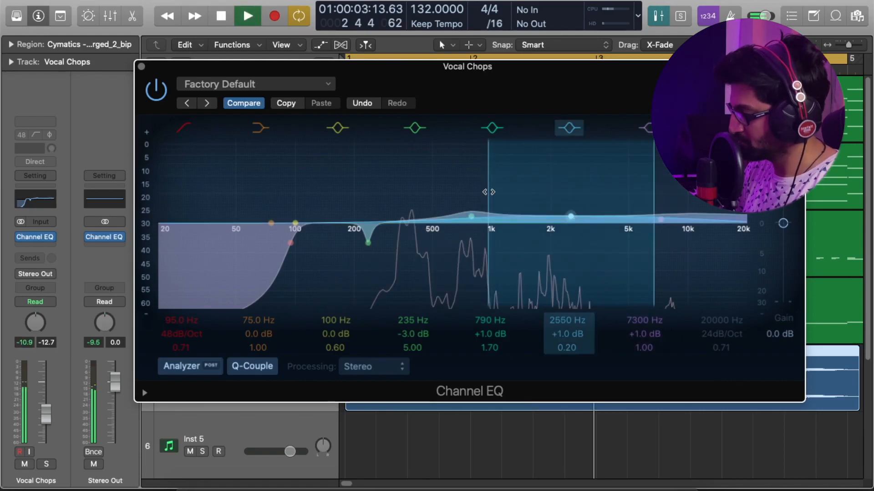
drag(488, 192, 601, 208)
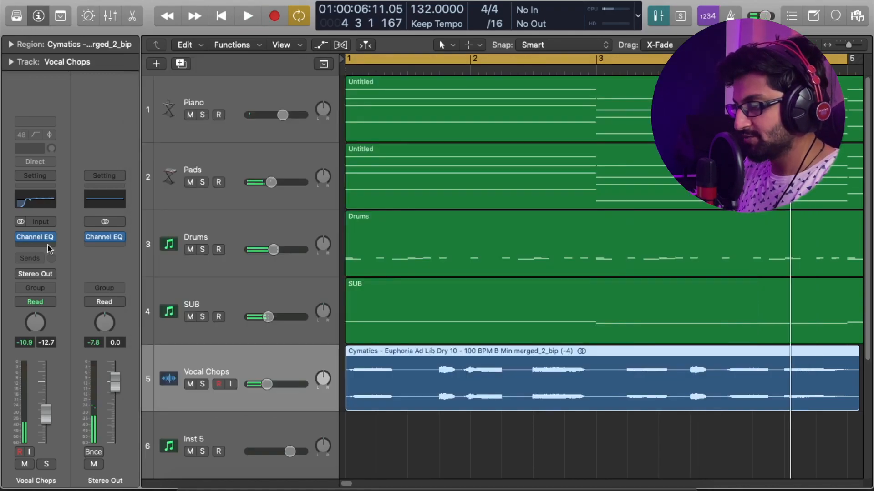
Insert a Compressor after the Channel EQ on the Vocal Chops track
click(48, 244)
mouse_move(65, 380)
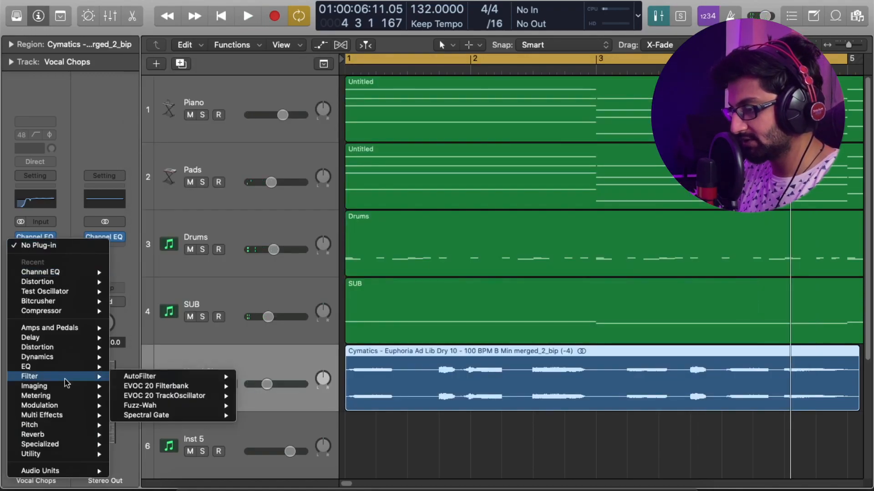
mouse_move(69, 359)
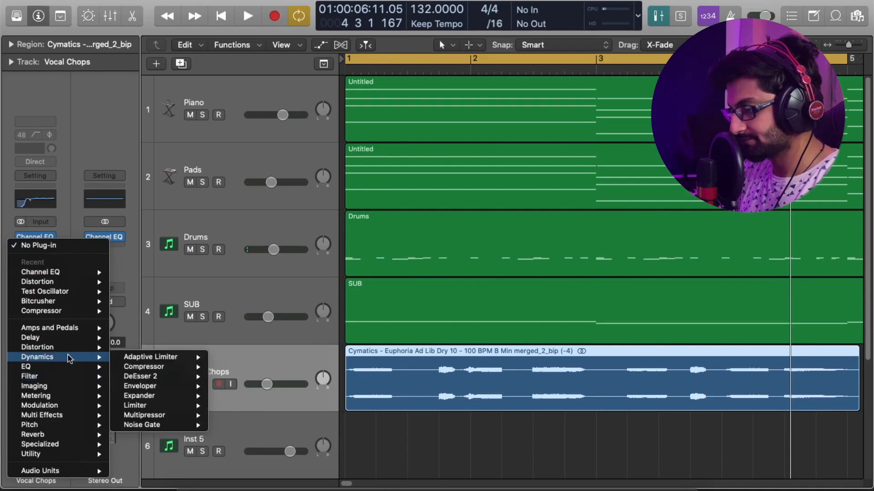
mouse_move(144, 367)
click(223, 366)
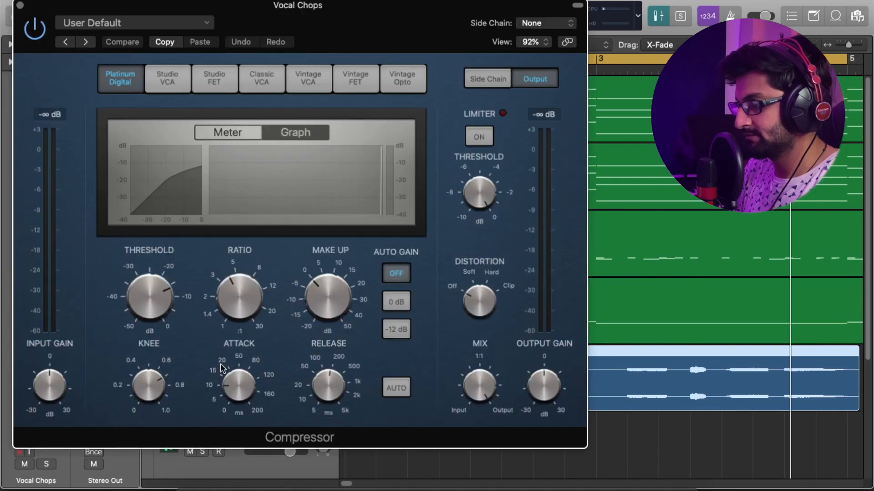
Set the compressor threshold to -22.0 dB at a 4.1:1 ratio during playback, using the meter view, and close the plug-in
key(space)
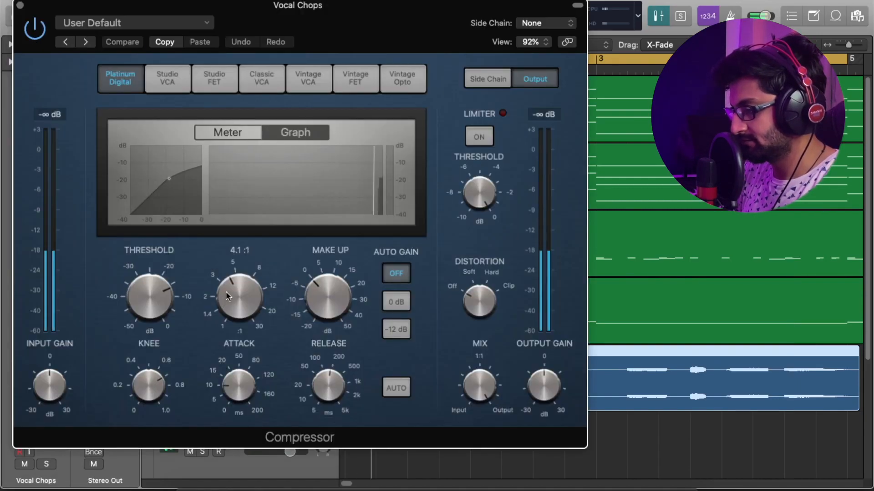
drag(226, 291, 231, 292)
drag(151, 291, 150, 319)
click(229, 133)
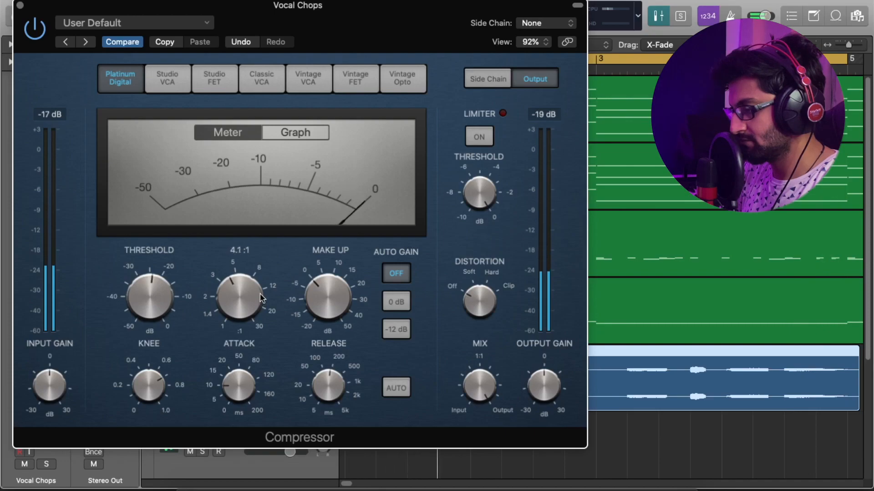
mouse_move(153, 287)
mouse_down()
mouse_move(158, 266)
mouse_move(158, 275)
mouse_up()
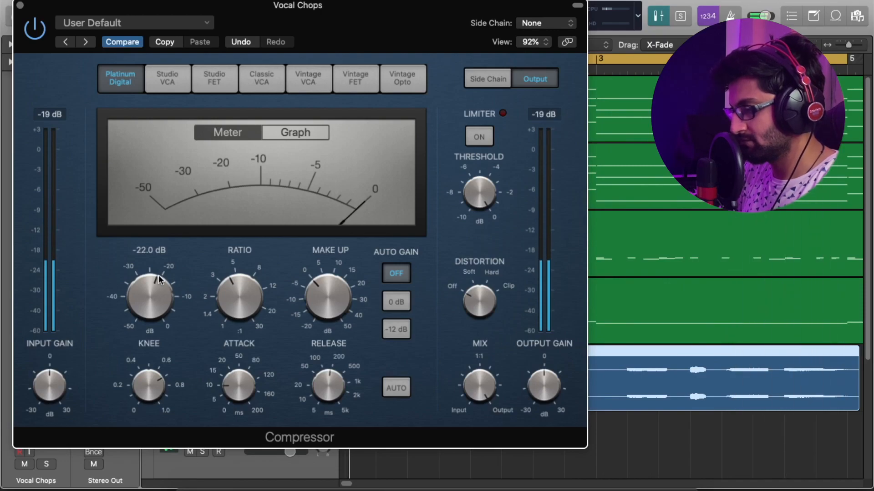
click(20, 6)
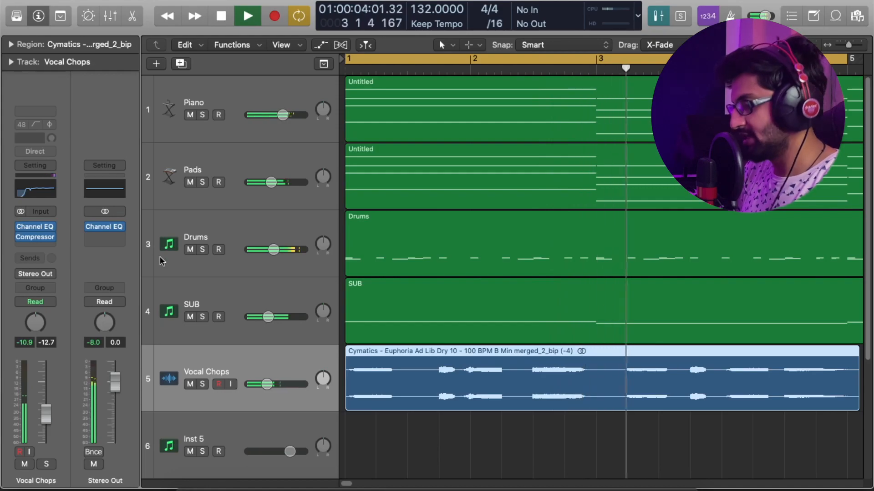
key(space)
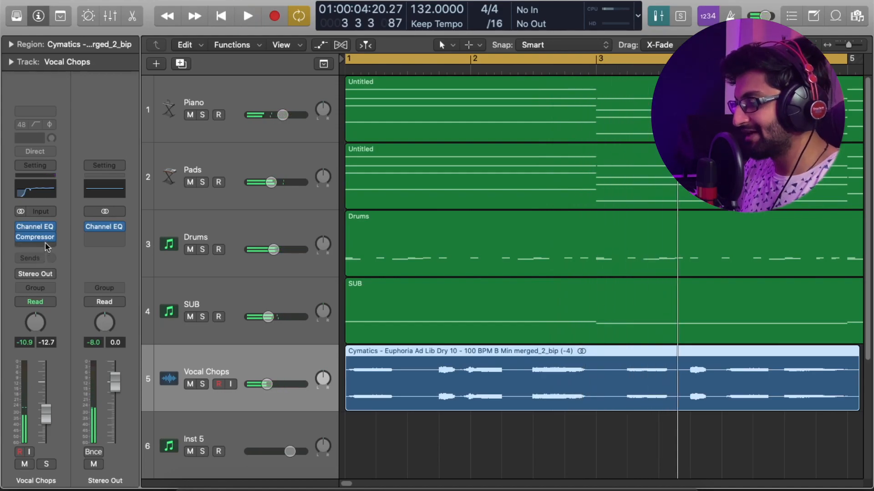
Insert the TAL Reverb 4 Plugin in stereo after the Compressor on the Vocal Chops track
click(49, 246)
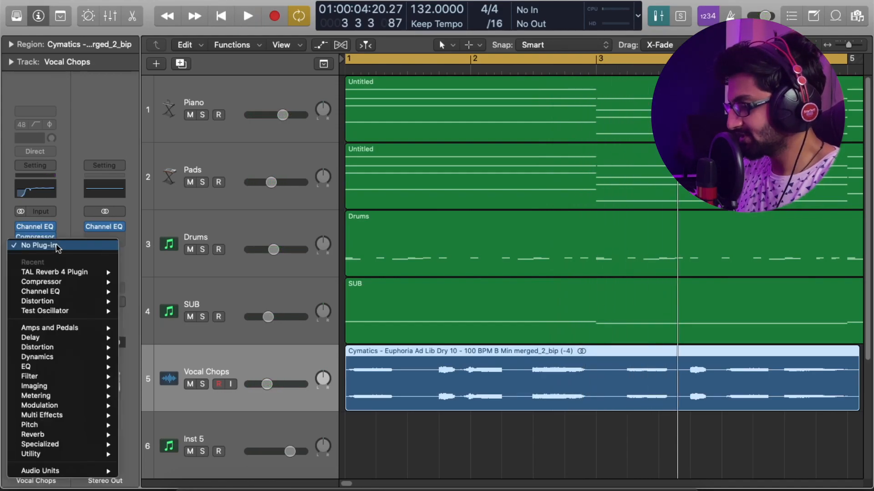
mouse_move(91, 435)
mouse_move(160, 445)
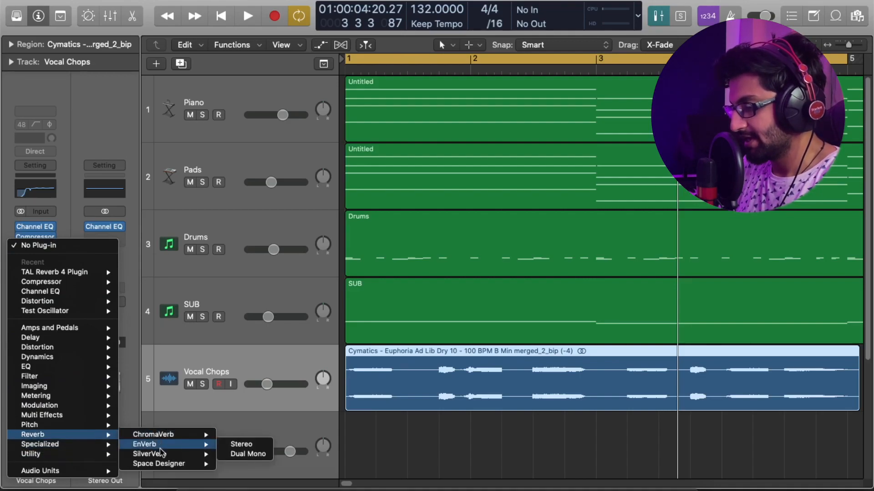
mouse_move(63, 472)
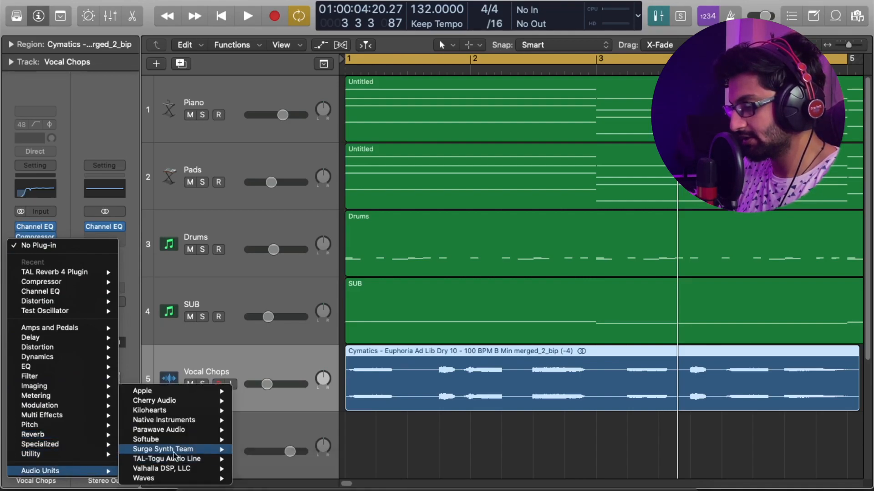
mouse_move(204, 459)
mouse_move(275, 460)
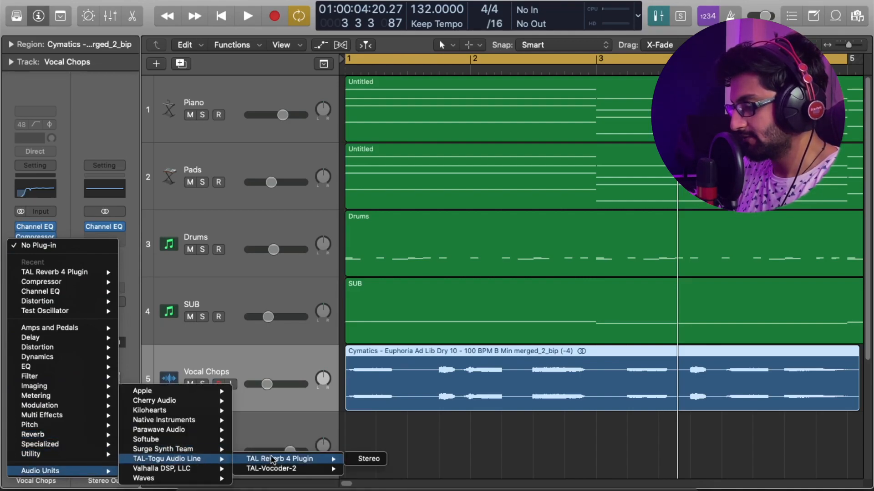
click(368, 459)
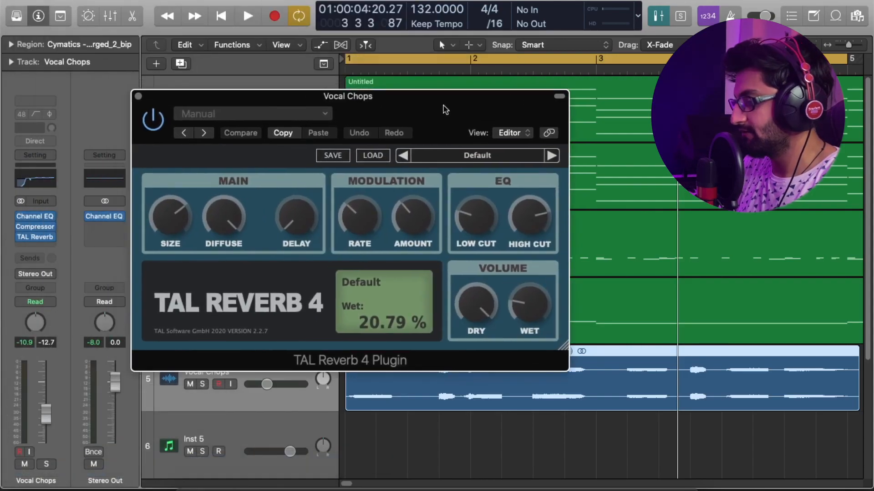
Raise the reverb's wet level and low cut, lower its high cut, and set its size to about 83 %
drag(530, 305, 536, 244)
drag(474, 222, 466, 216)
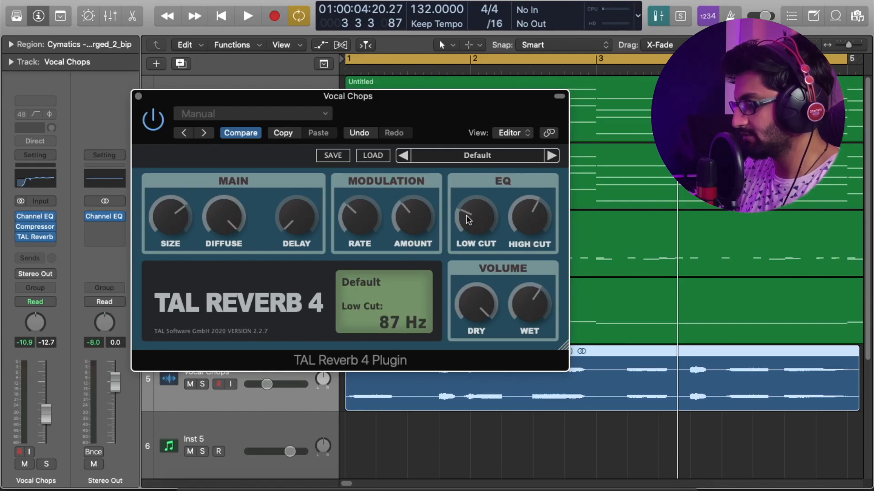
drag(170, 218, 168, 218)
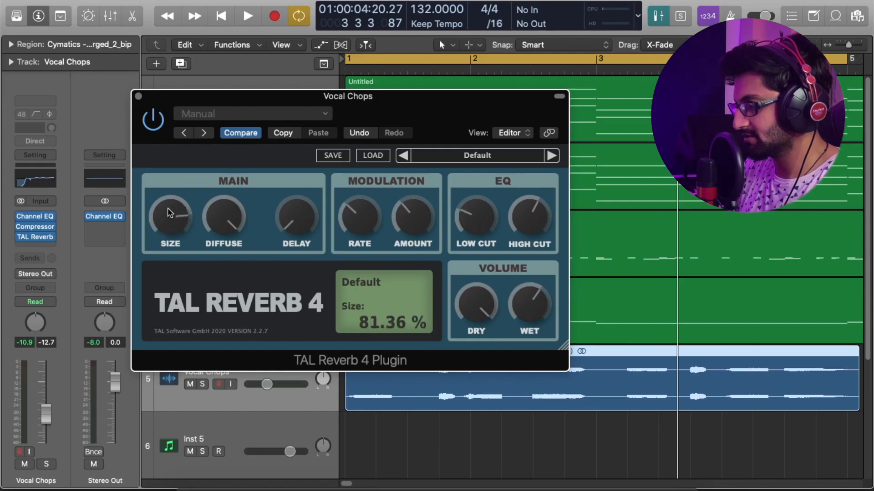
Play the beat and set the Vocal Chops track volume to -13.2 dB
key(space)
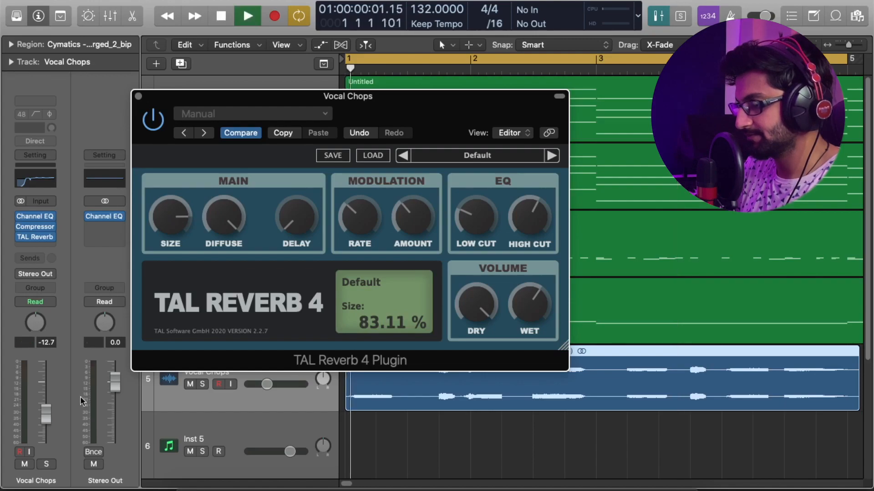
drag(46, 414, 47, 418)
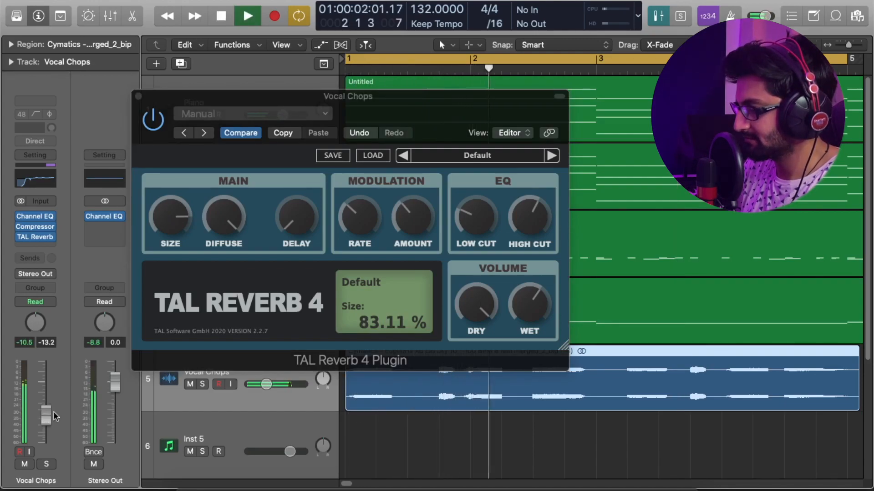
Increase the reverb size, set its wet level to about 70 %, and close the reverb window
drag(533, 300, 539, 291)
drag(170, 217, 182, 218)
mouse_move(528, 310)
mouse_down()
mouse_move(478, 311)
mouse_move(474, 303)
mouse_move(527, 306)
mouse_up()
click(479, 308)
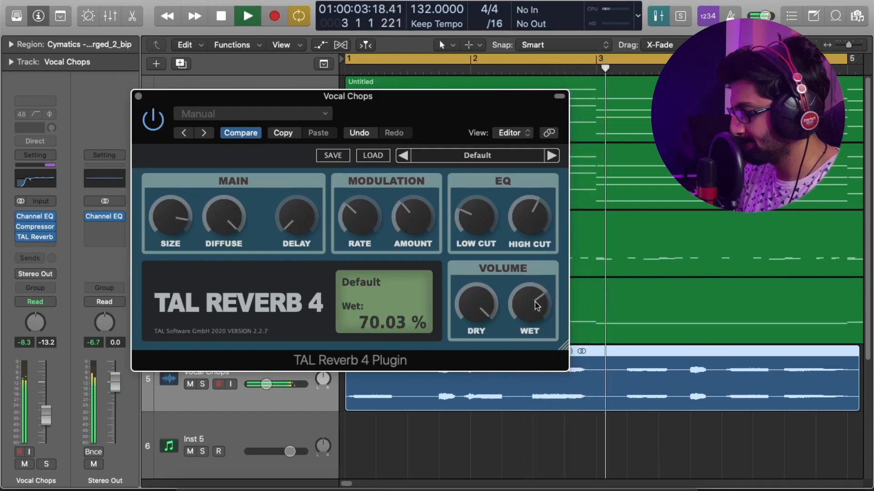
click(138, 96)
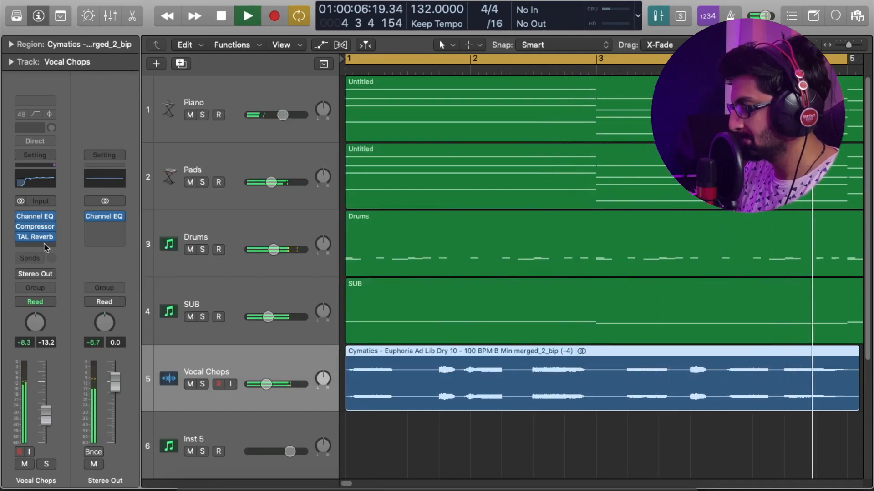
Stop playback and insert a Stereo Delay after the TAL Reverb on the Vocal Chops track
key(space)
click(43, 243)
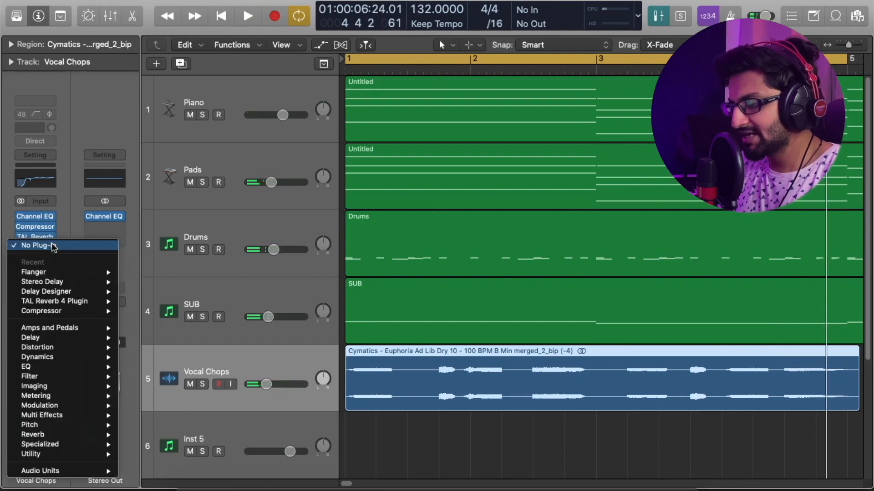
mouse_move(64, 338)
mouse_move(163, 360)
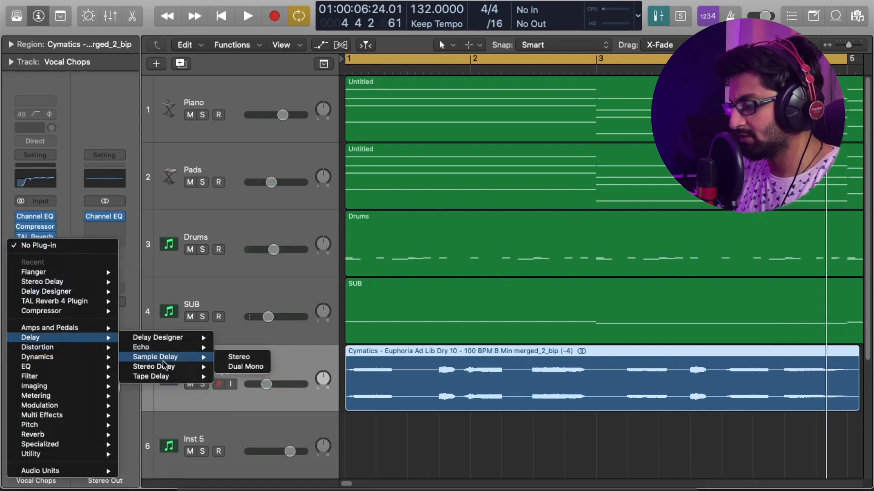
click(241, 364)
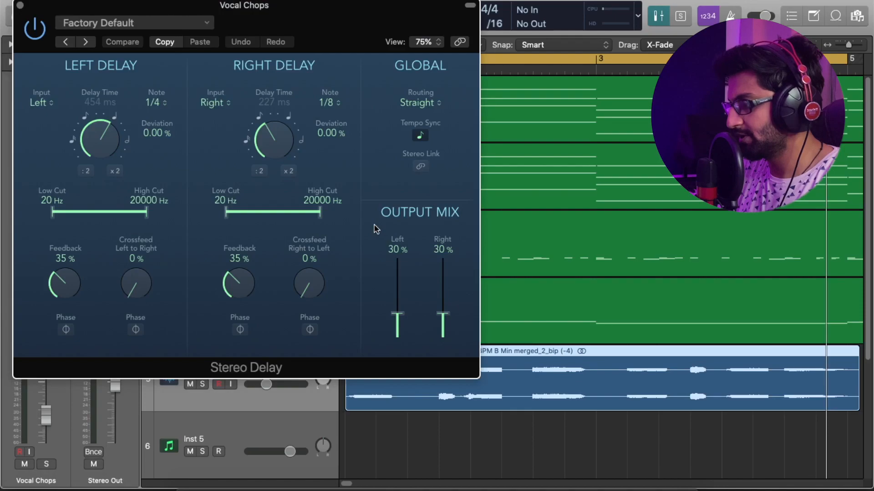
Set the Stereo Delay's output mix to 38 % left and 33 % right, and close its window
drag(390, 315, 447, 317)
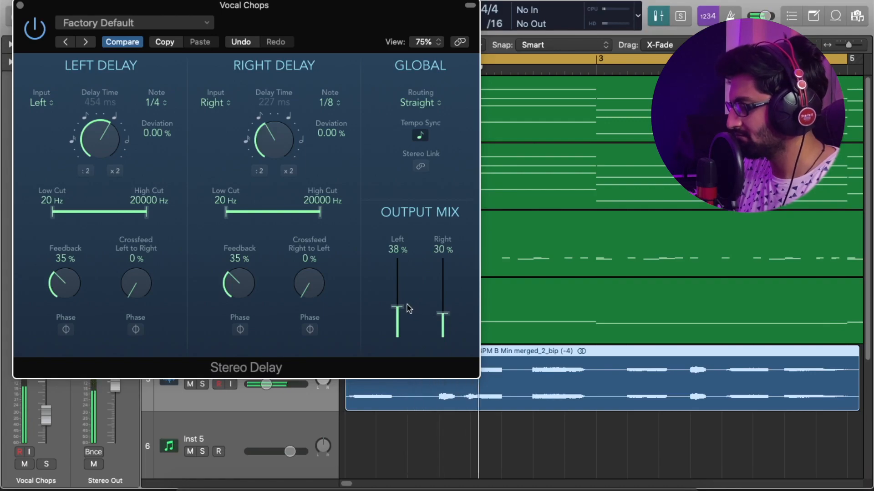
drag(440, 317, 442, 312)
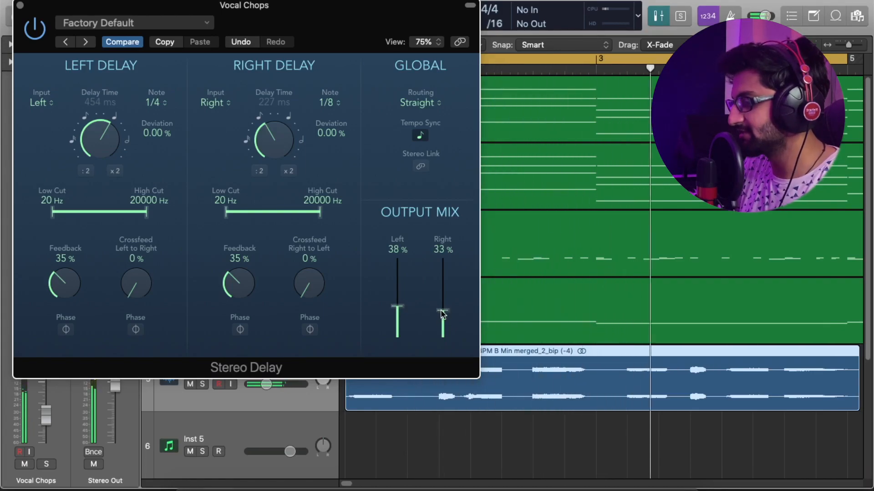
click(20, 5)
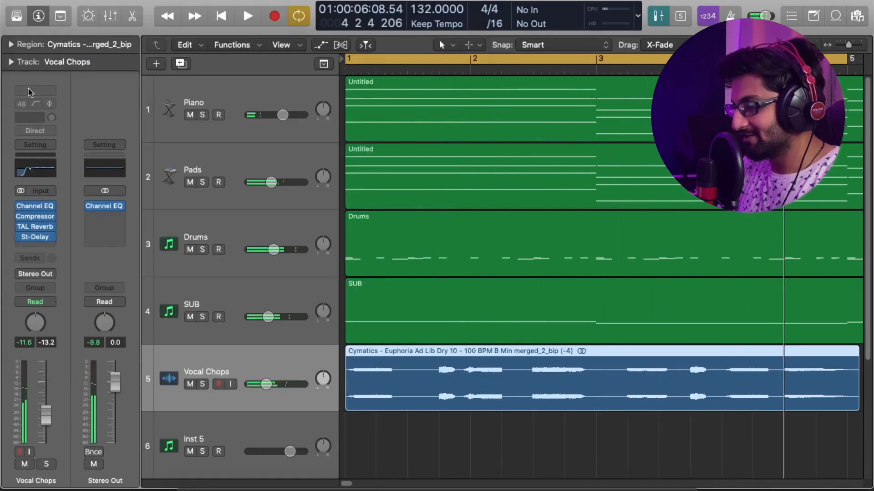
Insert the Kilohearts Chorus in stereo after the Stereo Delay and move its window clear of the channel strip
click(31, 247)
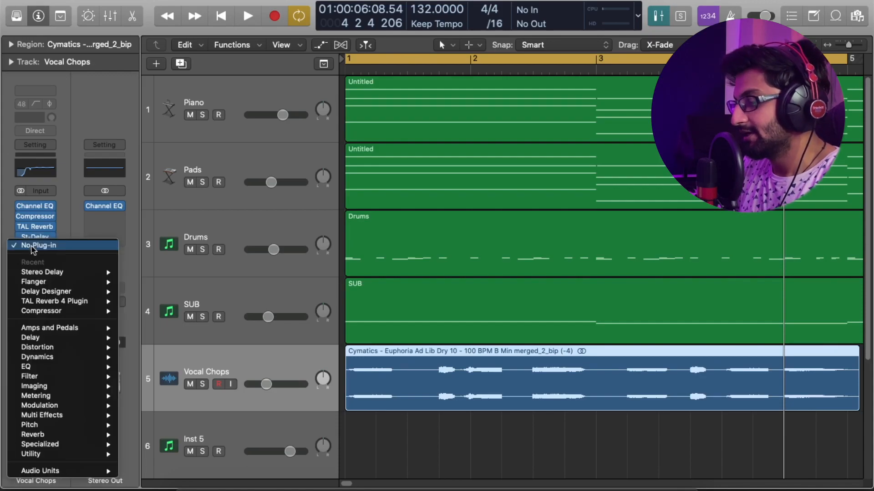
mouse_move(66, 407)
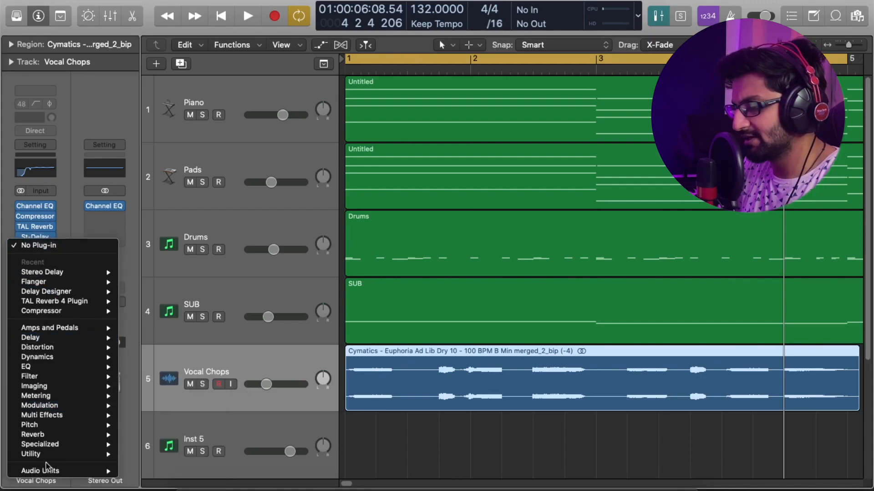
mouse_move(51, 472)
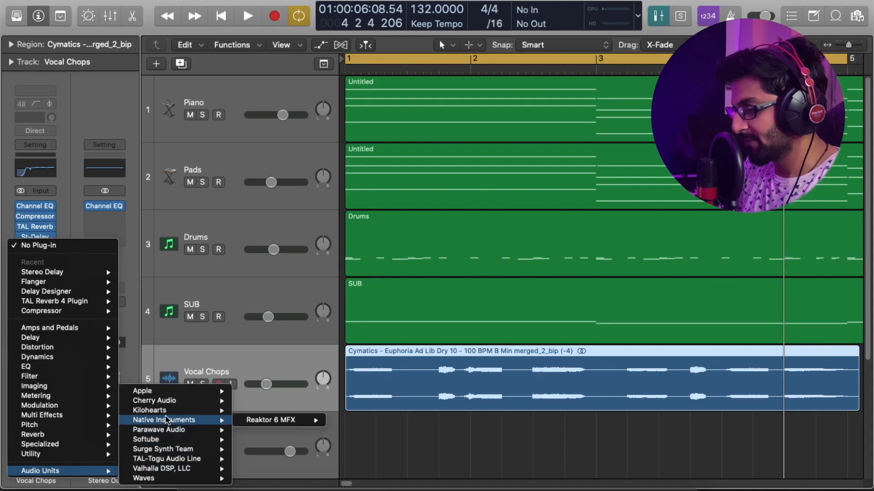
mouse_move(182, 410)
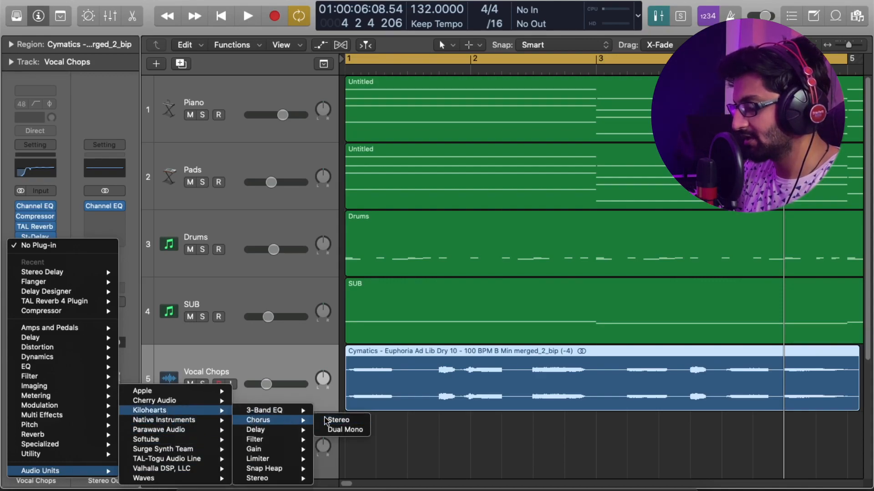
click(327, 421)
drag(150, 23, 329, 38)
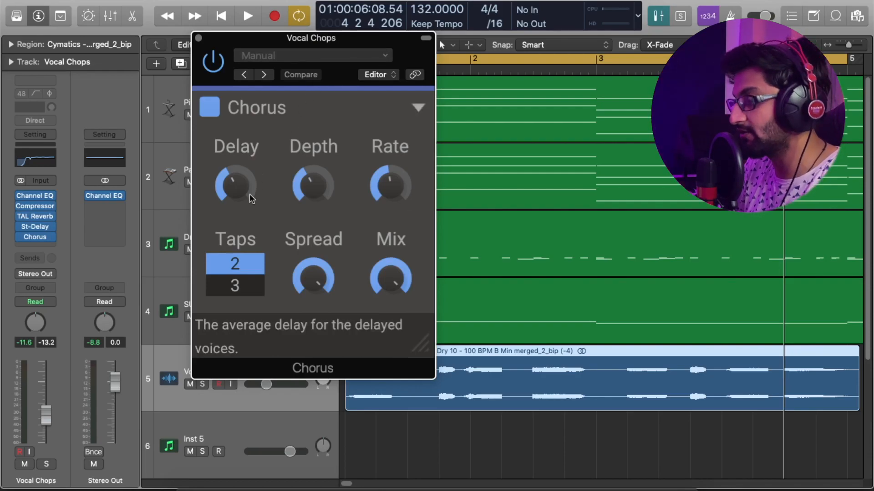
During playback, lower the Chorus mix to slightly above half, and raise the Vocal Chops track volume to -12.0 dB
key(space)
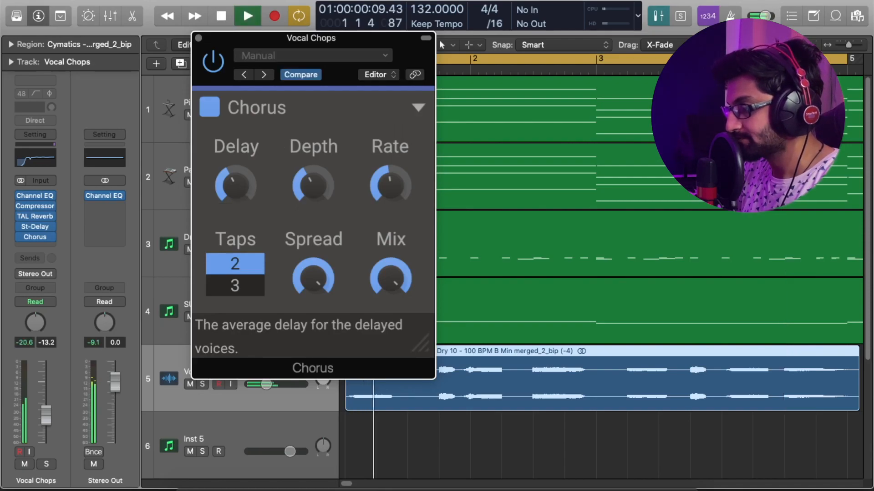
mouse_move(390, 279)
mouse_down()
mouse_move(391, 301)
mouse_move(383, 262)
mouse_move(387, 284)
mouse_move(391, 278)
mouse_up()
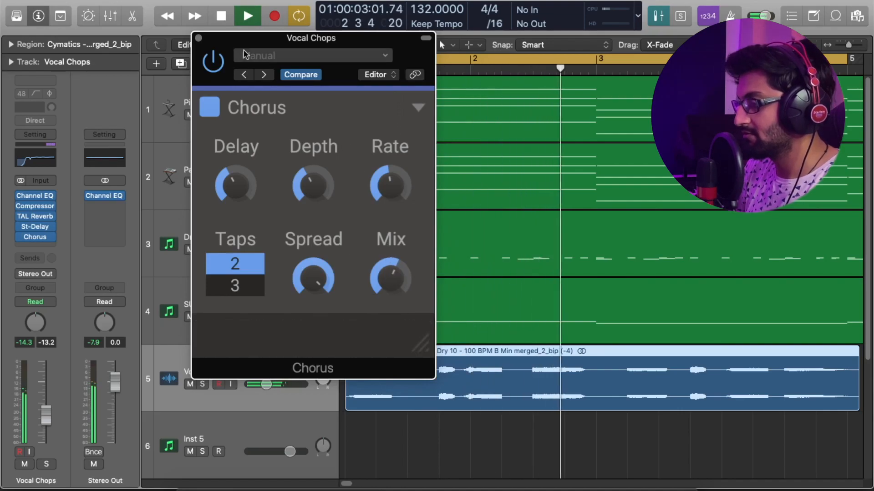
click(199, 38)
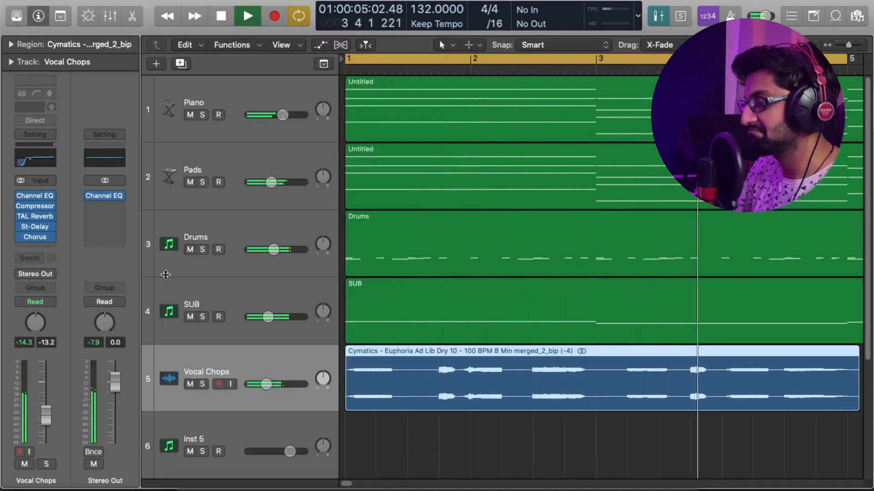
drag(50, 417, 49, 414)
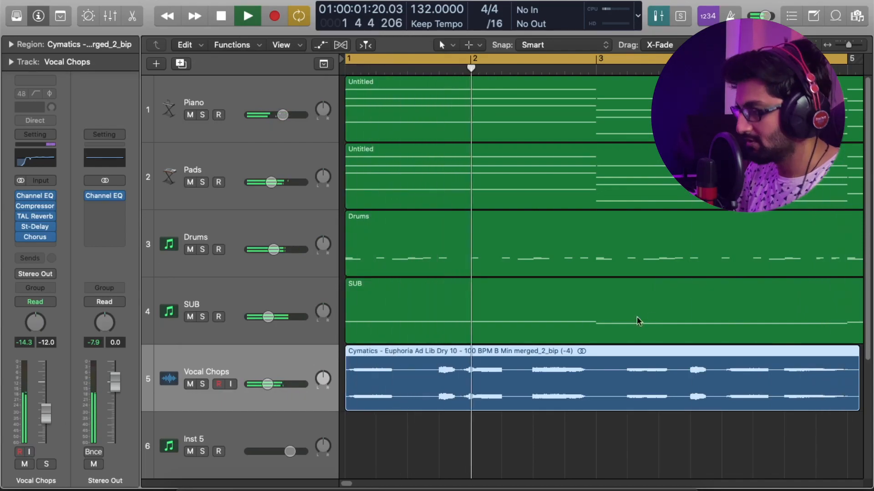
key(space)
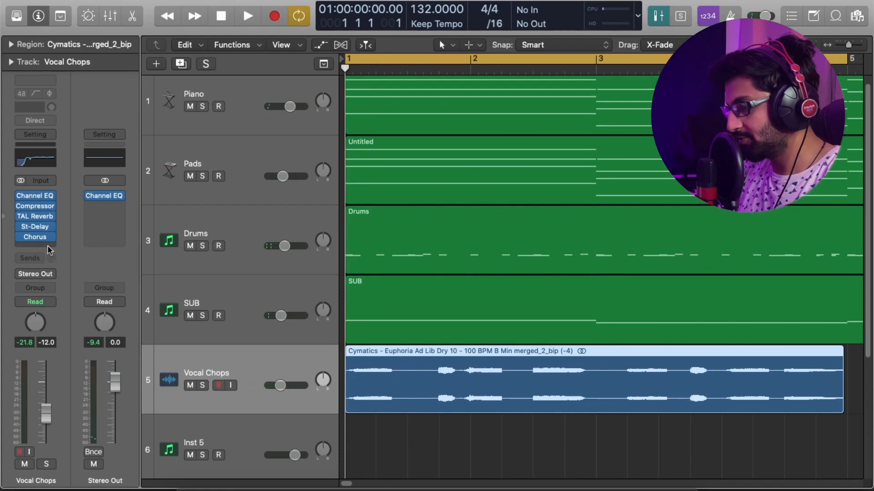
Insert the Softube Saturation Knob in stereo after the Chorus, audition it with the beat, and close its window
click(49, 248)
mouse_move(93, 471)
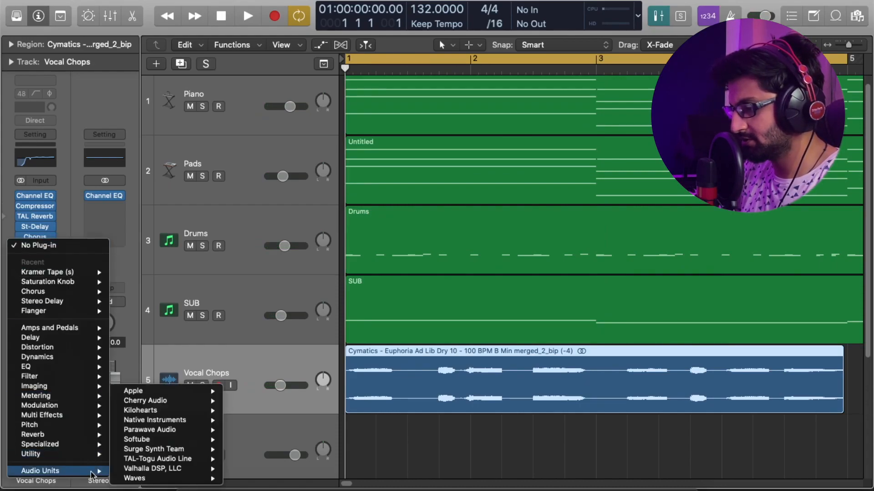
mouse_move(168, 442)
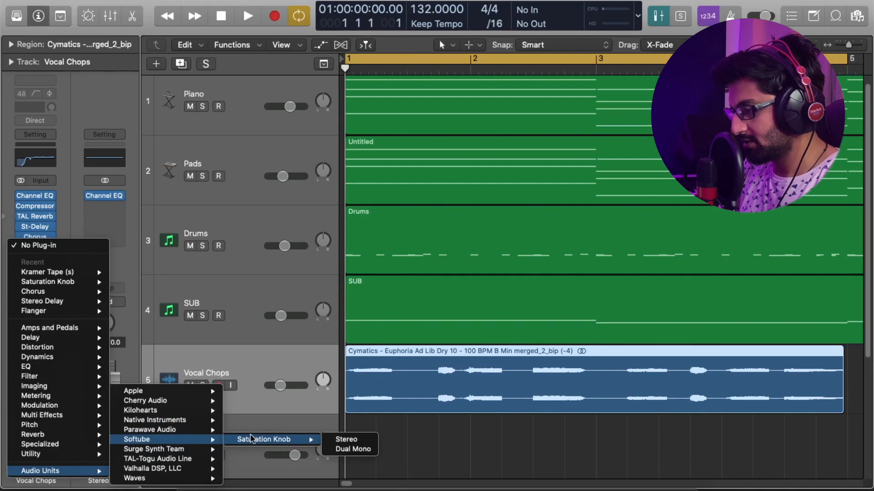
click(346, 439)
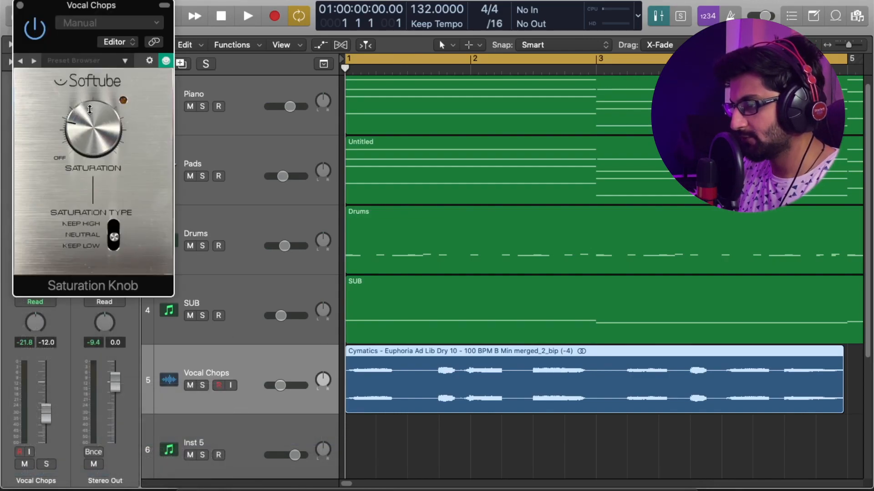
key(space)
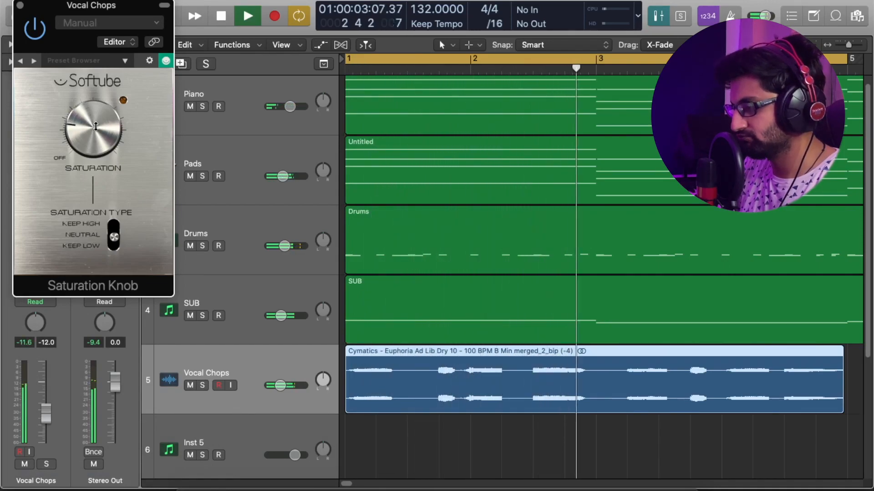
click(20, 5)
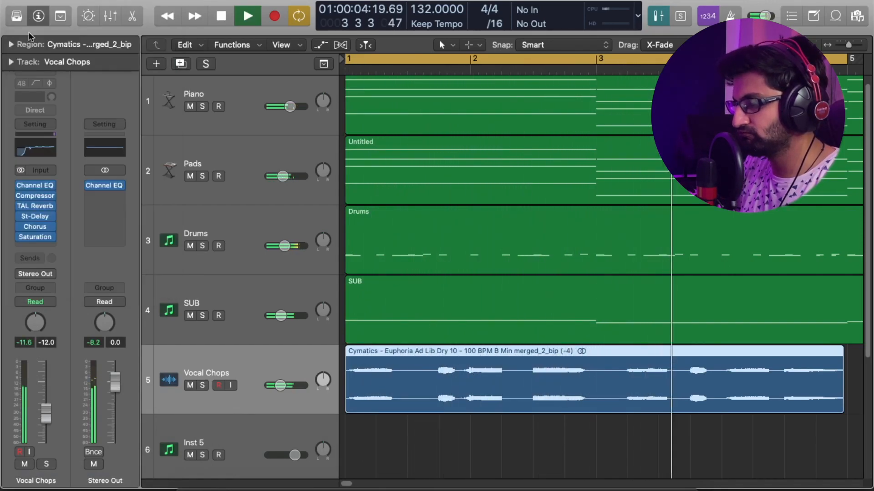
Insert the Waves Kramer Tape (s) in stereo after the Saturation Knob on the Vocal Chops track
click(50, 248)
mouse_move(54, 471)
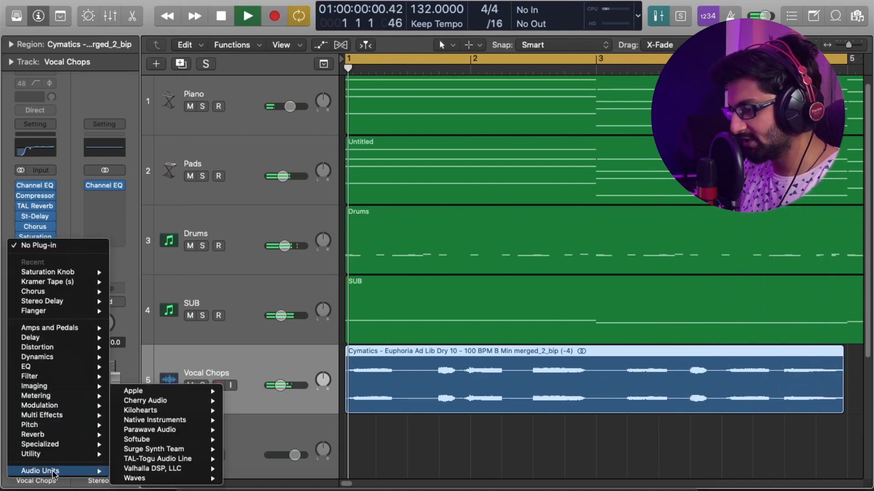
mouse_move(162, 483)
mouse_move(314, 458)
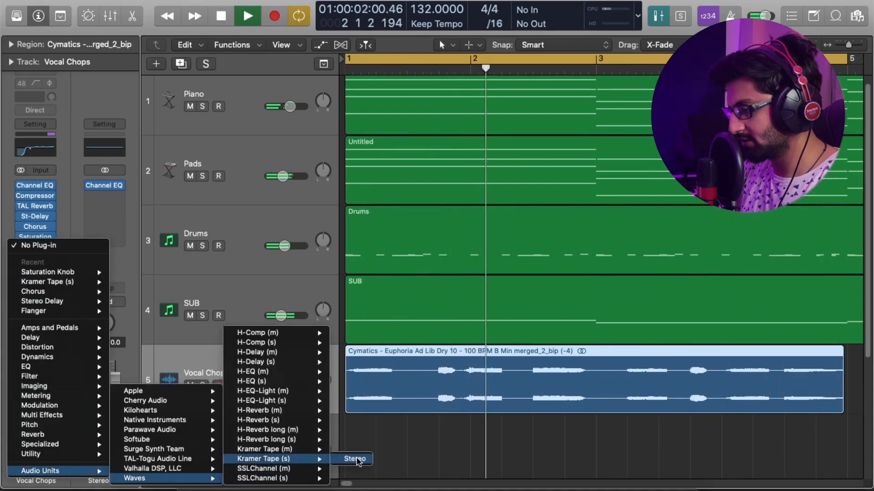
click(355, 459)
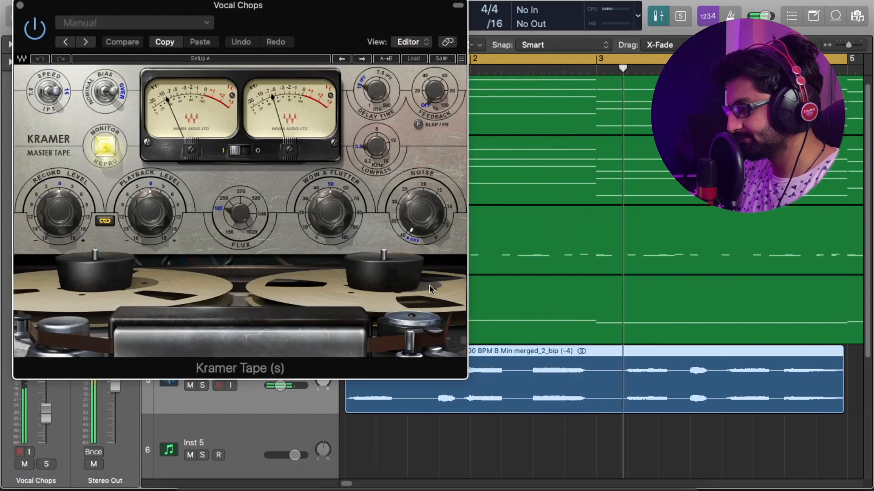
Set the Kramer Tape's noise to 20 and its wow and flutter to about 57, and close its window
drag(428, 230, 427, 178)
drag(331, 212, 328, 215)
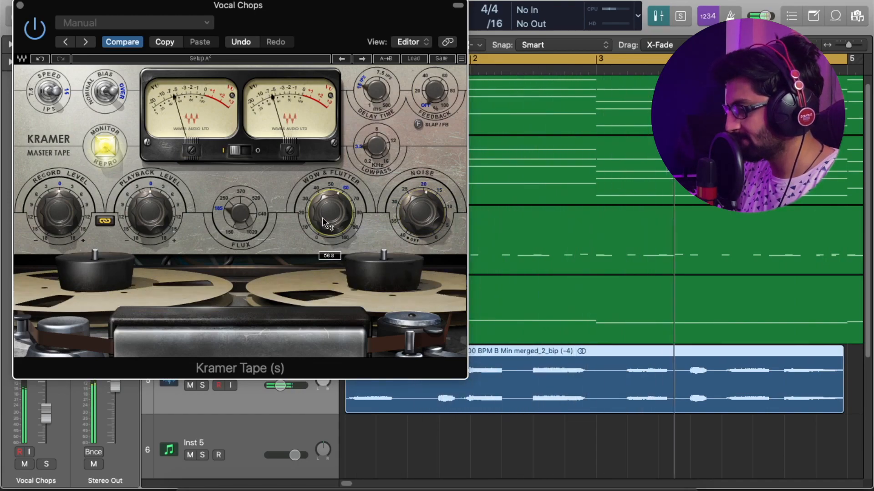
click(20, 5)
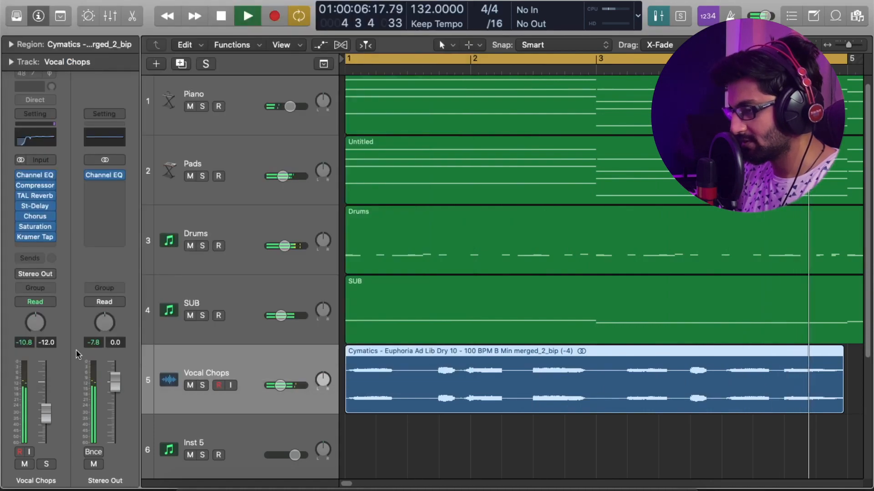
Listen to the Vocal Chops track soloed, and compare it with the full beat by turning the solo off
click(45, 465)
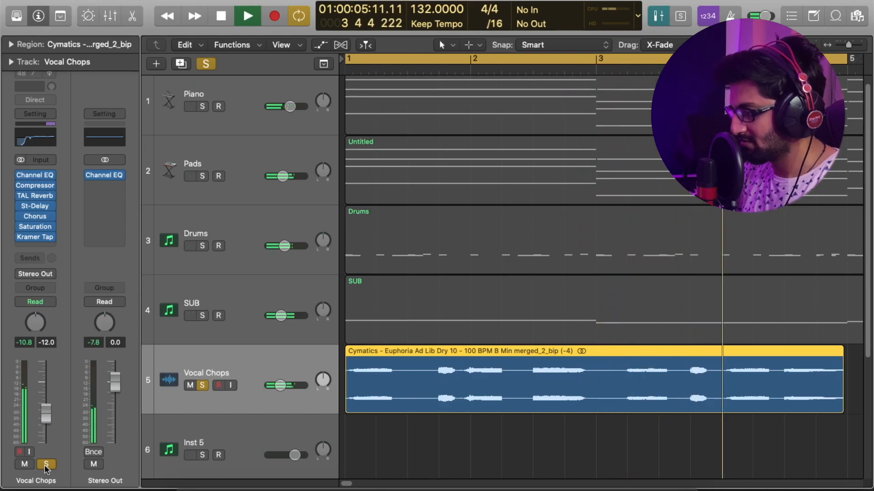
click(46, 465)
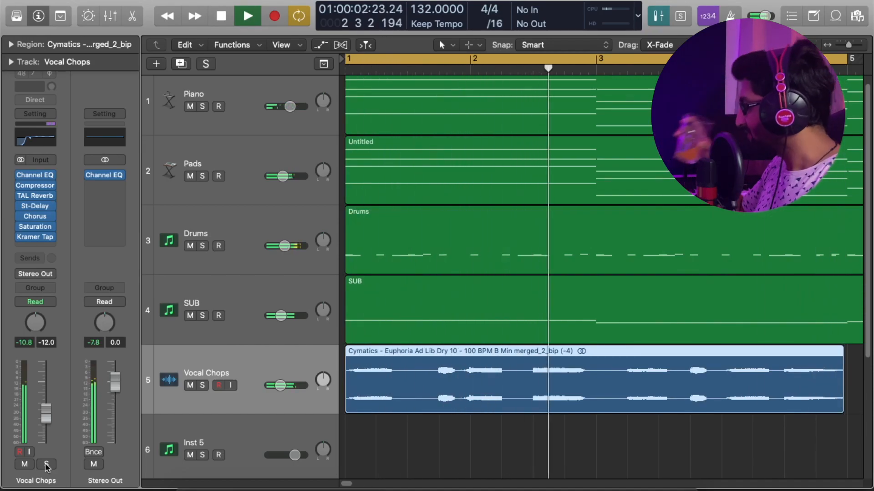
key(space)
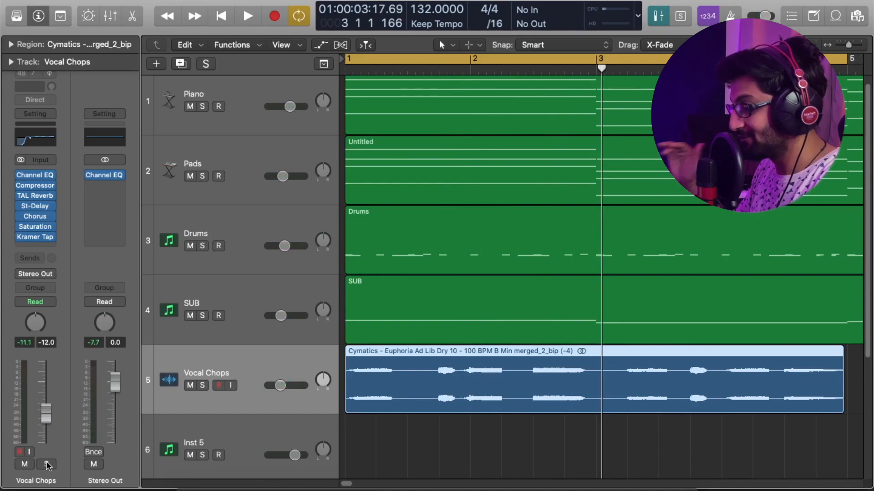
Play the full beat with the processed vocal chops from the start of the project
key(Return)
key(space)
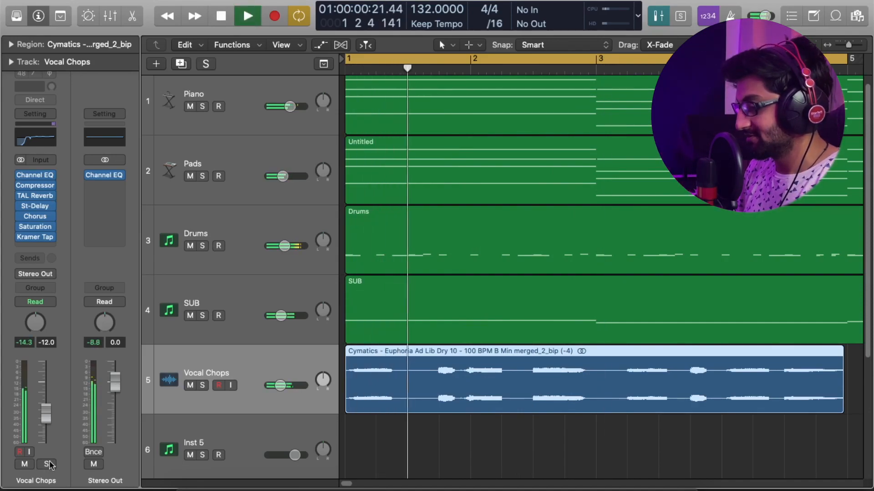
key(space)
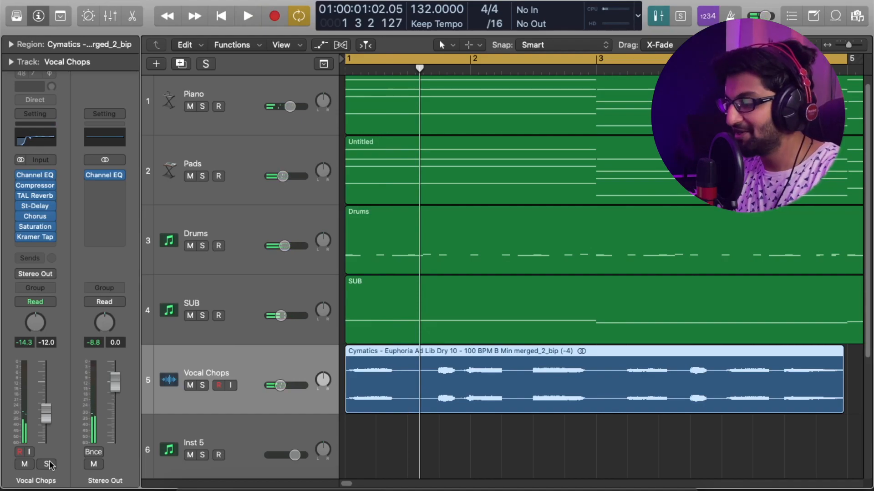
key(Return)
key(space)
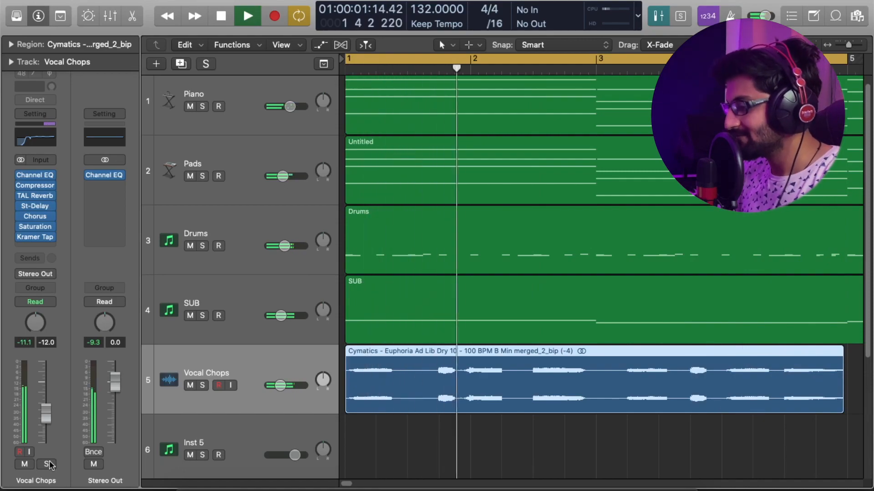
key(space)
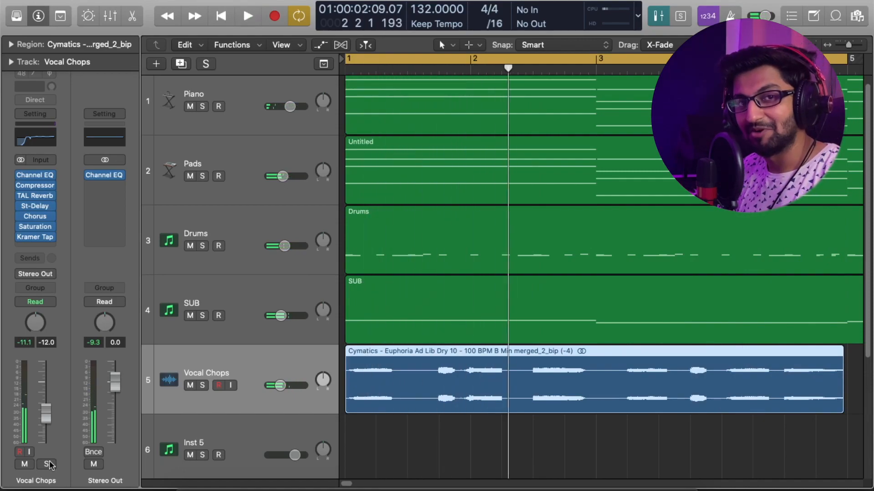